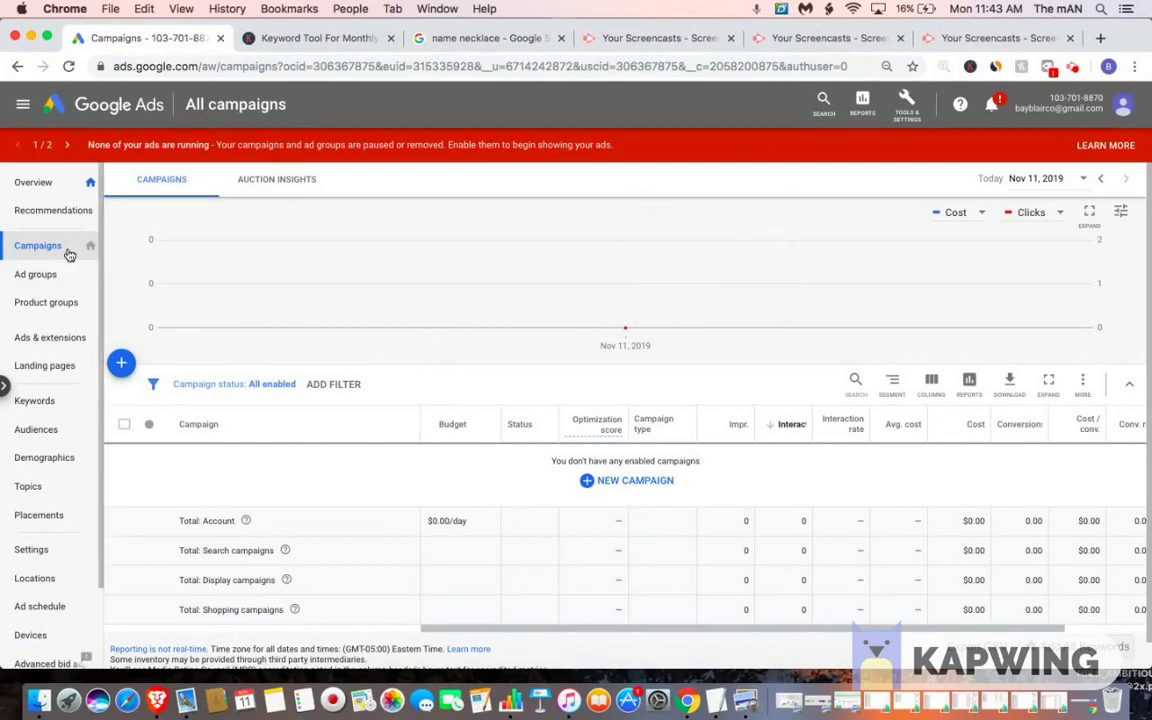
Step: Start a new campaign with the Sales goal and the Search campaign type
{"action": "left_click", "coordinate": [124, 365]}
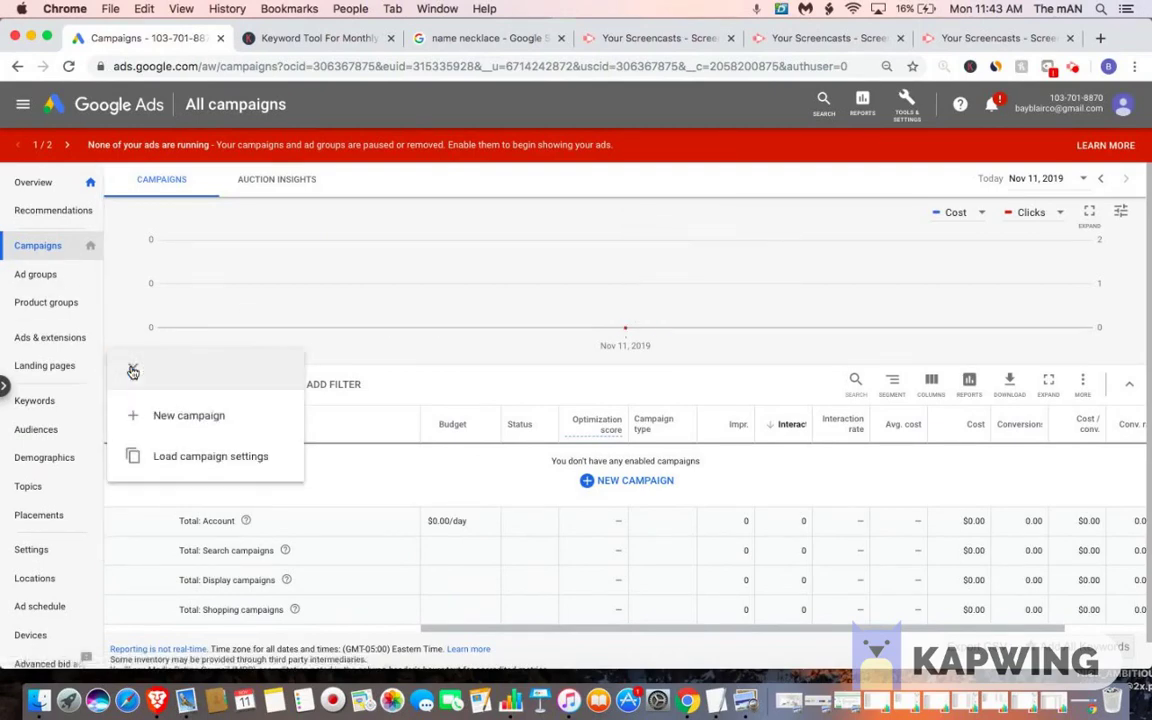
{"action": "left_click", "coordinate": [166, 415]}
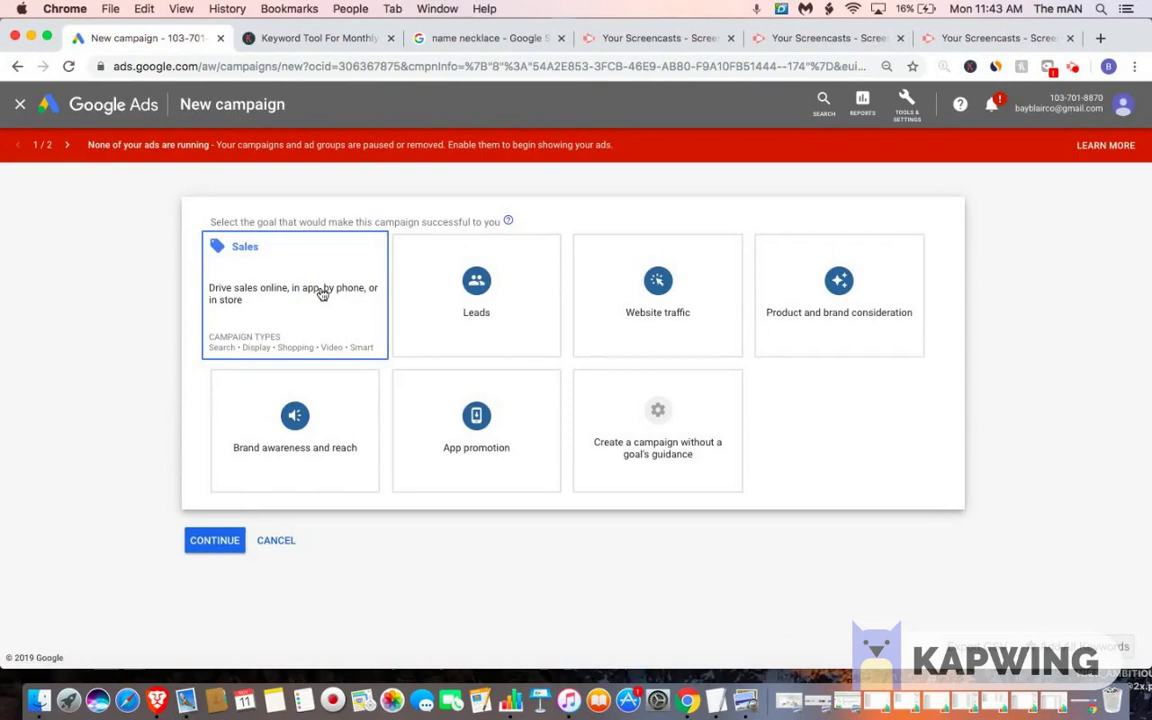
{"action": "left_click", "coordinate": [322, 293]}
{"action": "left_click", "coordinate": [326, 396]}
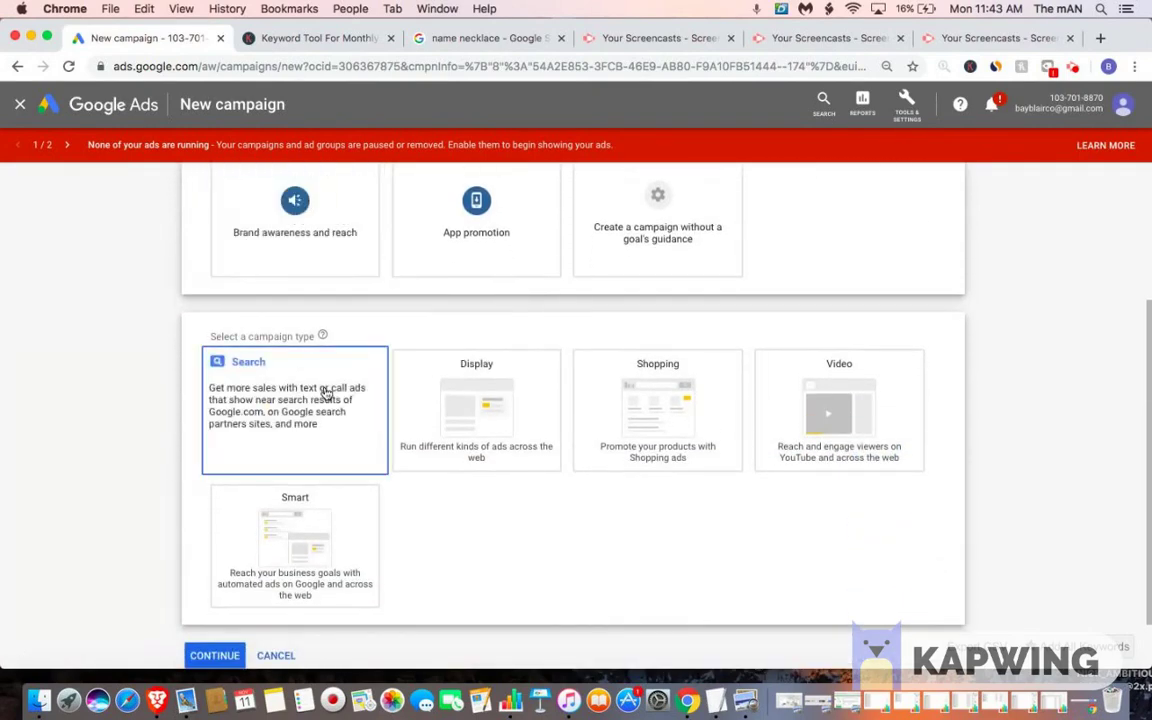
{"action": "left_click", "coordinate": [326, 396]}
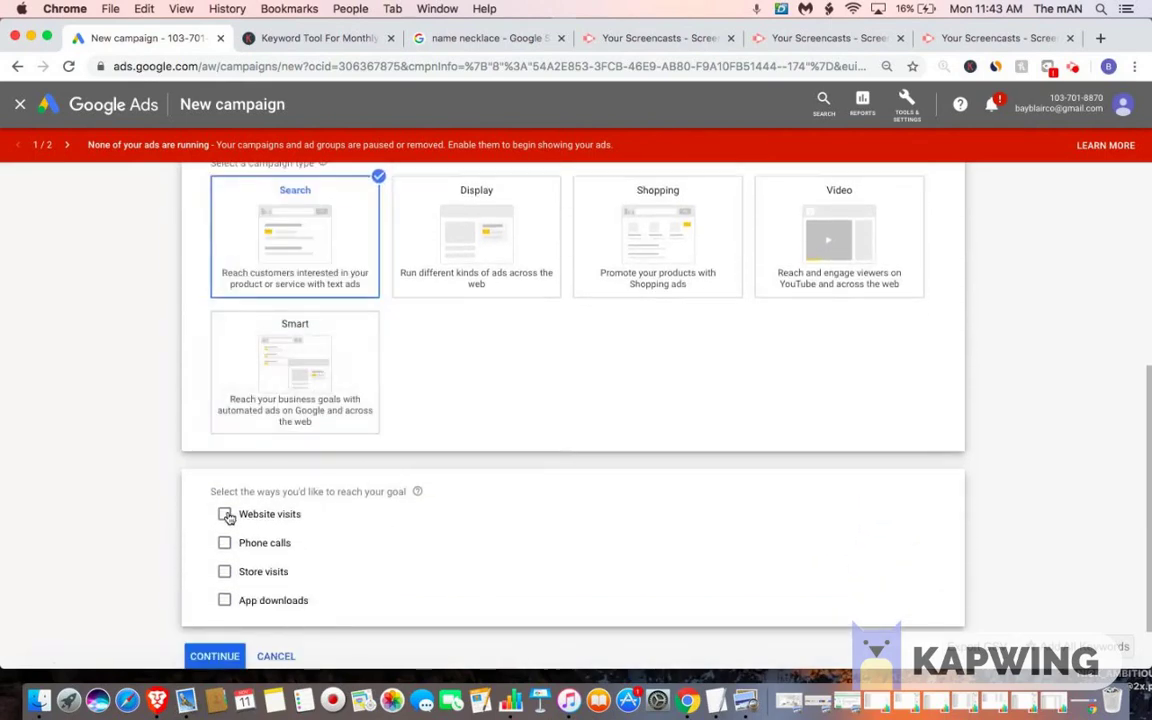
Step: Aim the campaign at website visits to bayblair.com and continue to settings
{"action": "left_click", "coordinate": [224, 514]}
{"action": "left_click", "coordinate": [291, 545]}
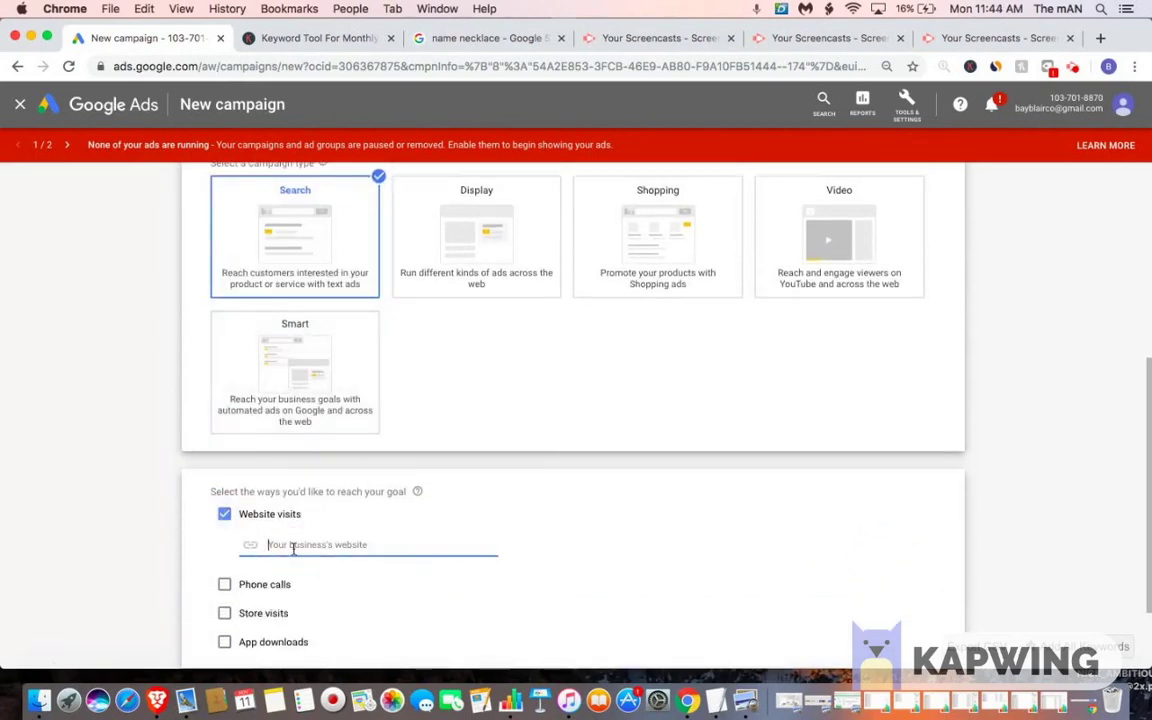
{"action": "type", "text": "baybl"}
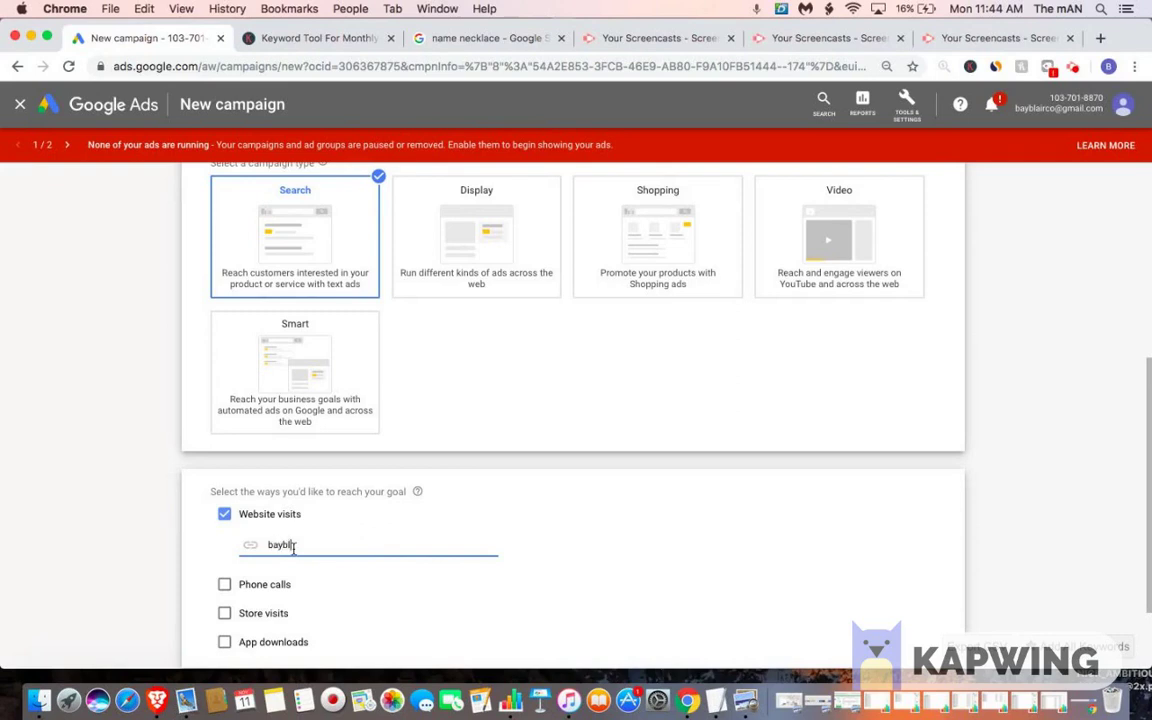
{"action": "type", "text": "air.com"}
{"action": "left_click", "coordinate": [155, 537]}
{"action": "scroll", "coordinate": [155, 537], "scroll_direction": "down", "scroll_amount": 1}
{"action": "scroll", "coordinate": [154, 537], "scroll_direction": "down", "scroll_amount": 2}
{"action": "left_click", "coordinate": [207, 602]}
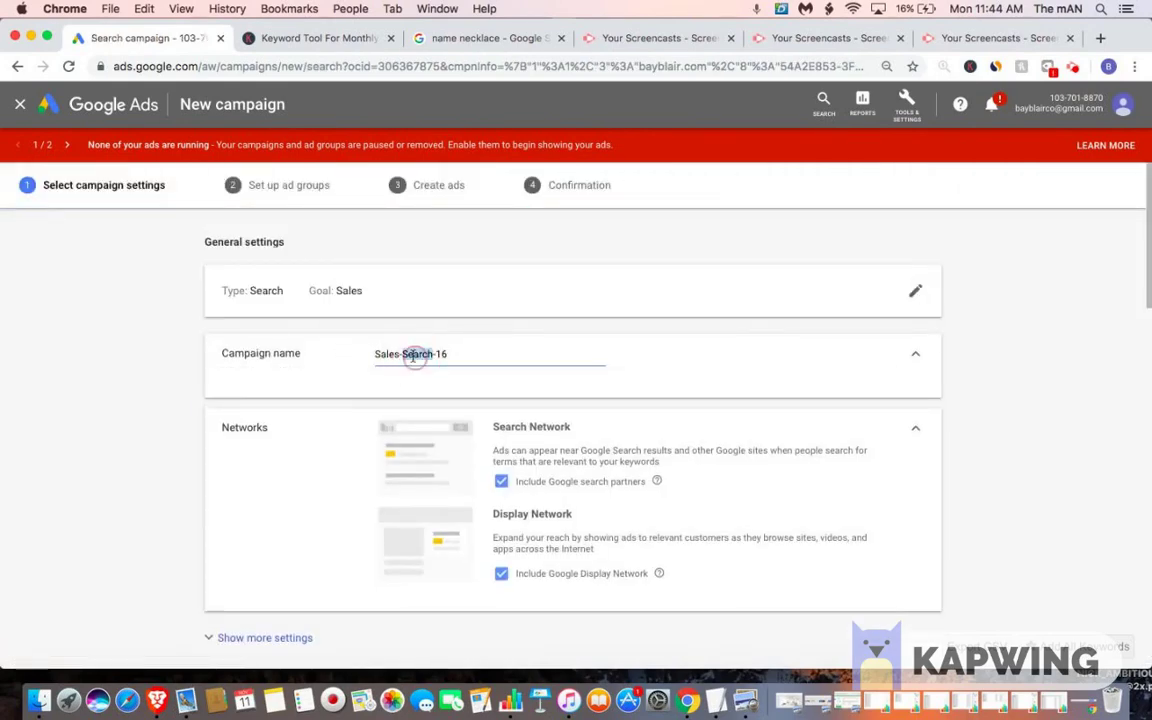
Step: Rename the campaign 'Name Necklace - Search' and exclude the Google Display Network
{"action": "triple_click", "coordinate": [412, 356]}
{"action": "key", "text": "BackSpace"}
{"action": "type", "text": "Name N"}
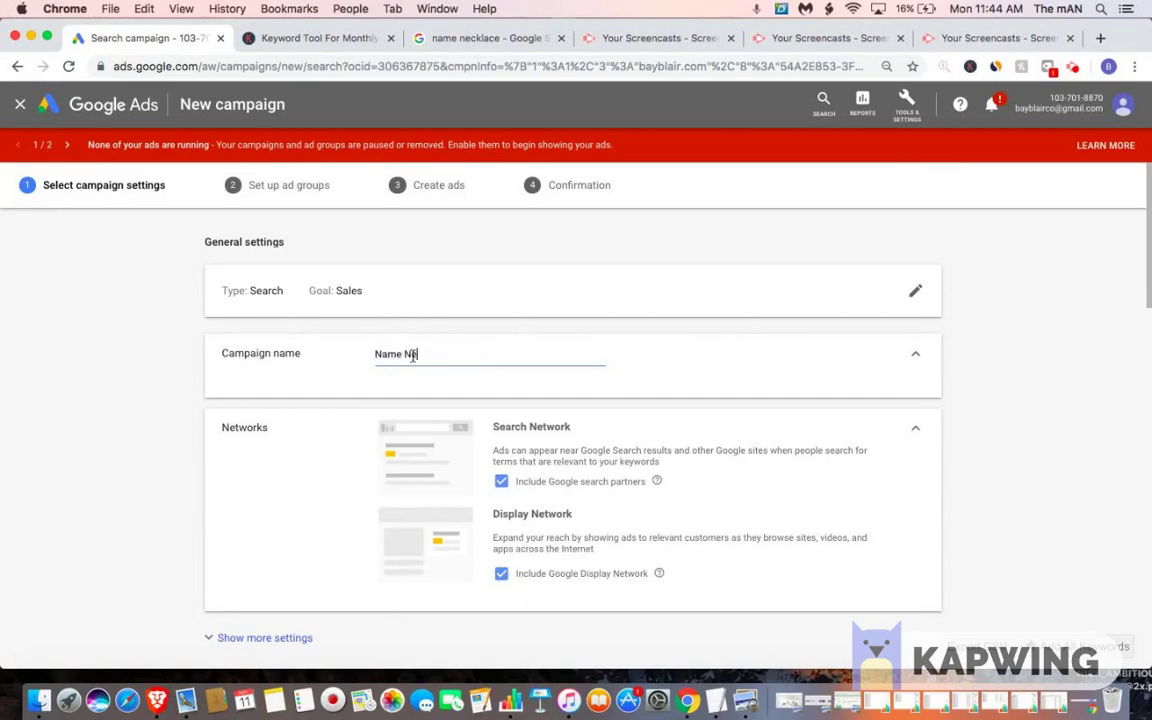
{"action": "type", "text": "ecklace - Search"}
{"action": "left_click", "coordinate": [134, 432]}
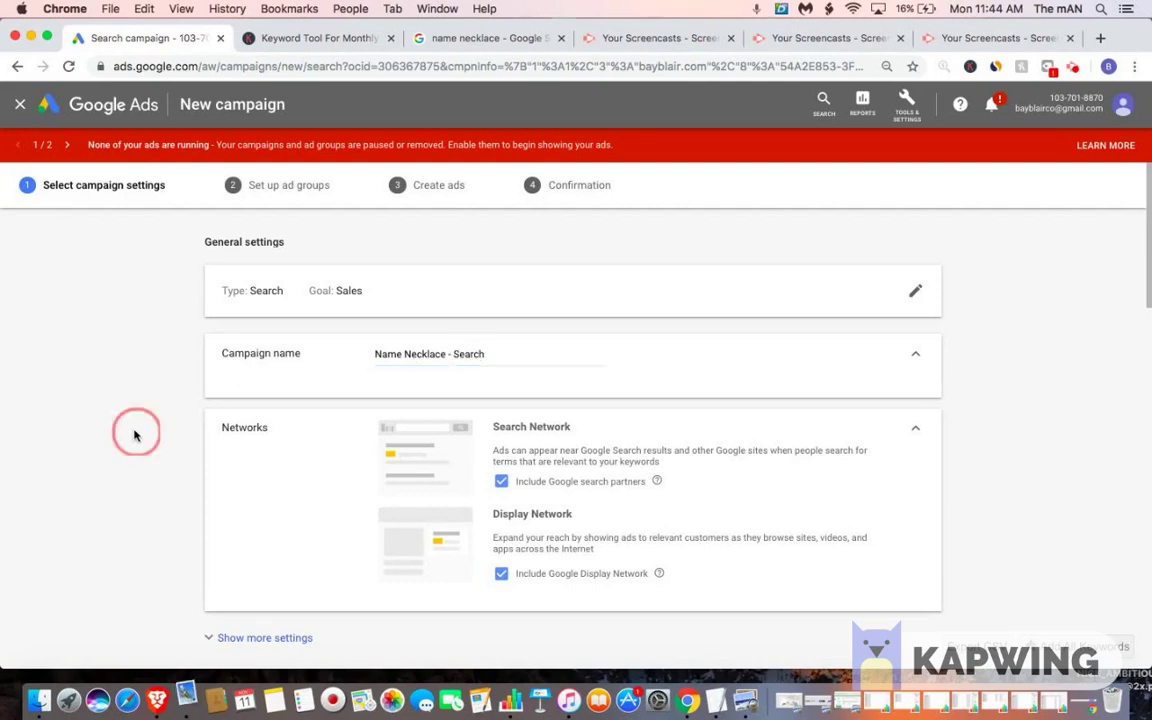
{"action": "scroll", "coordinate": [135, 435], "scroll_direction": "down", "scroll_amount": 3}
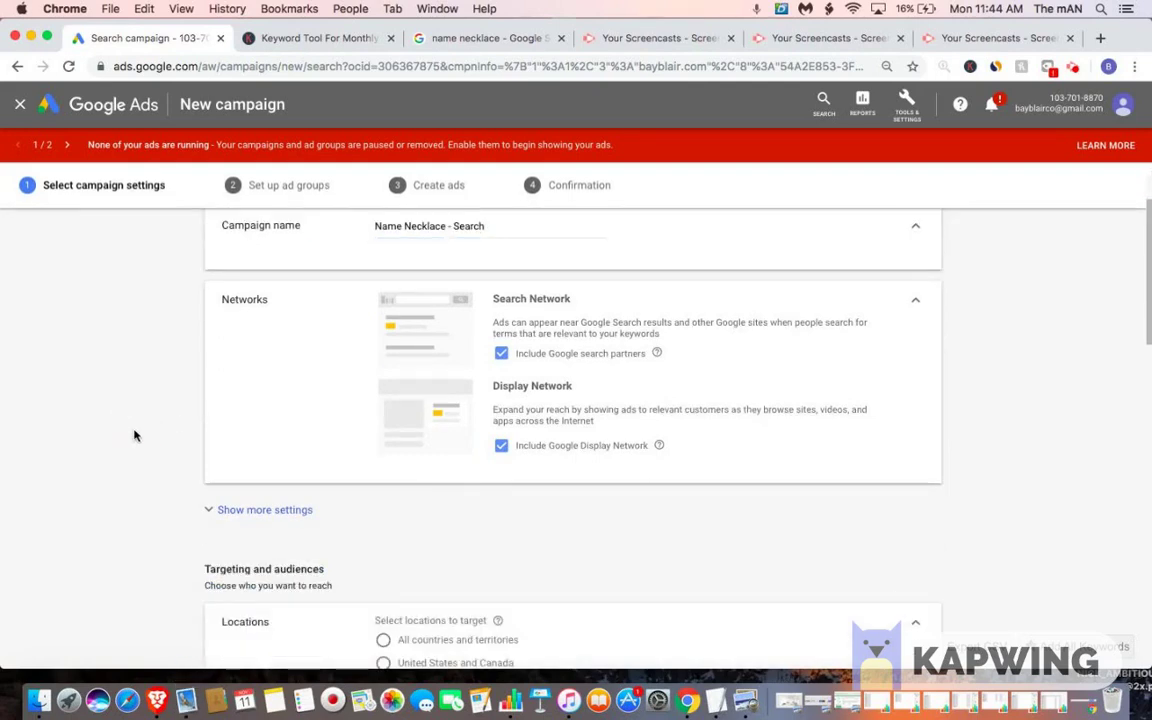
{"action": "left_click", "coordinate": [502, 447]}
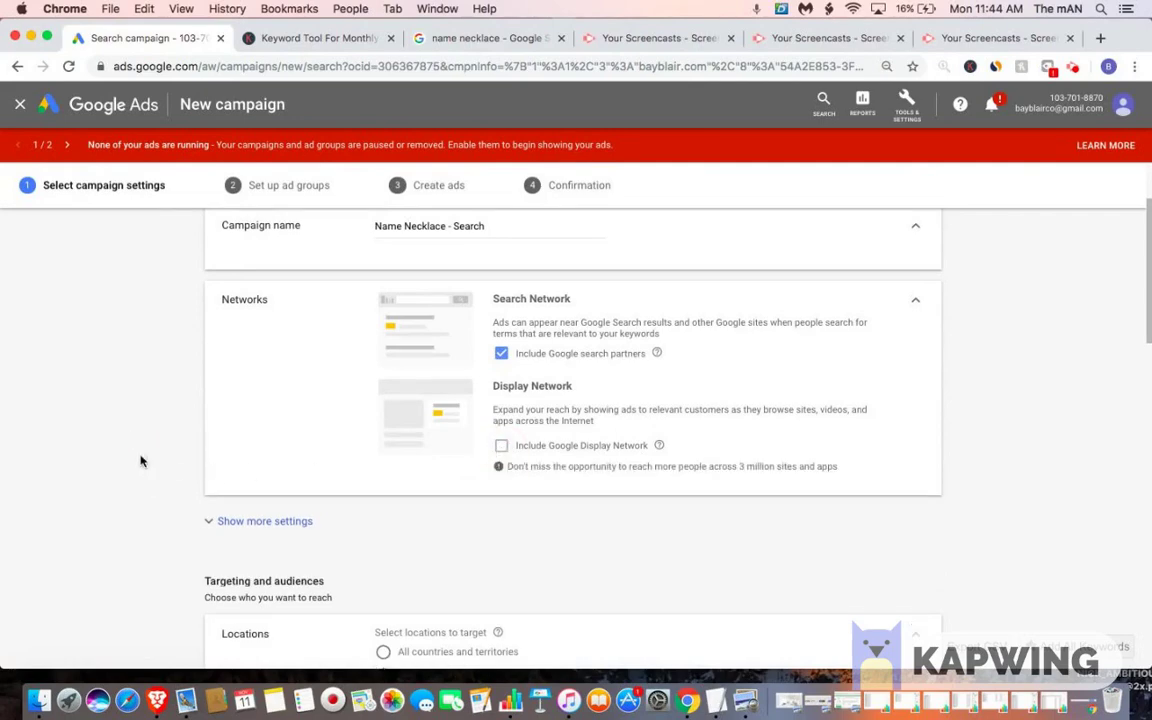
Step: Limit location targeting to people in or regularly in the targeted locations
{"action": "scroll", "coordinate": [141, 463], "scroll_direction": "down", "scroll_amount": 4}
{"action": "scroll", "coordinate": [141, 461], "scroll_direction": "down", "scroll_amount": 2}
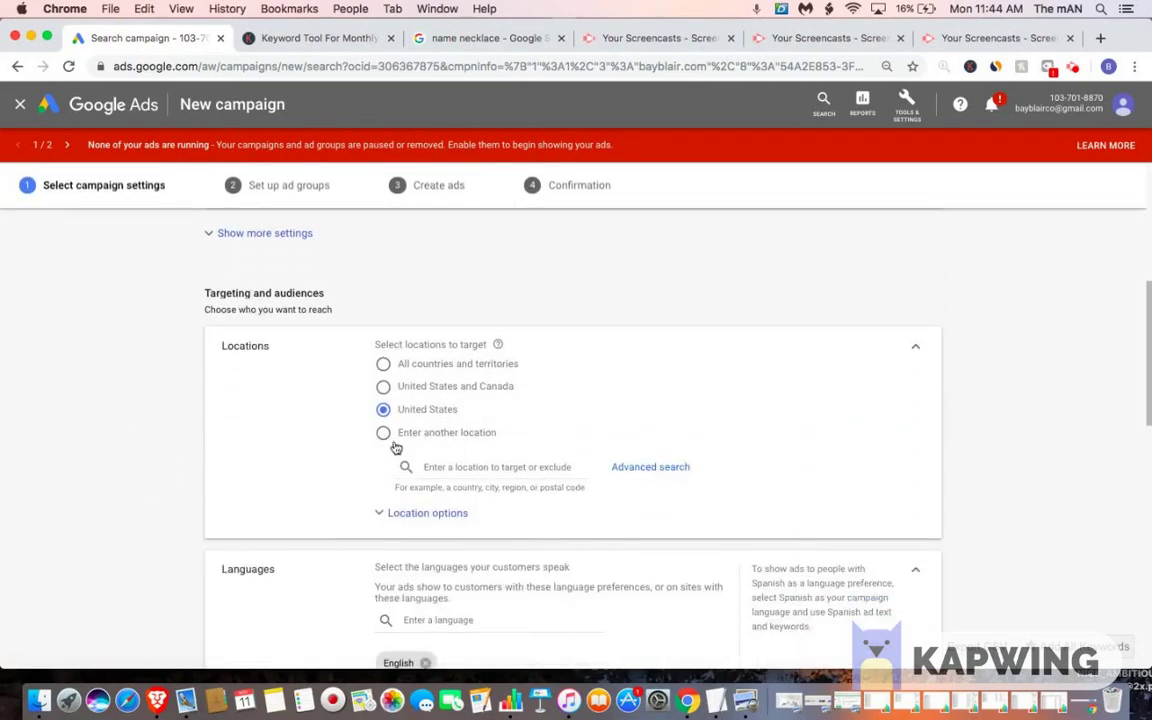
{"action": "left_click", "coordinate": [392, 514]}
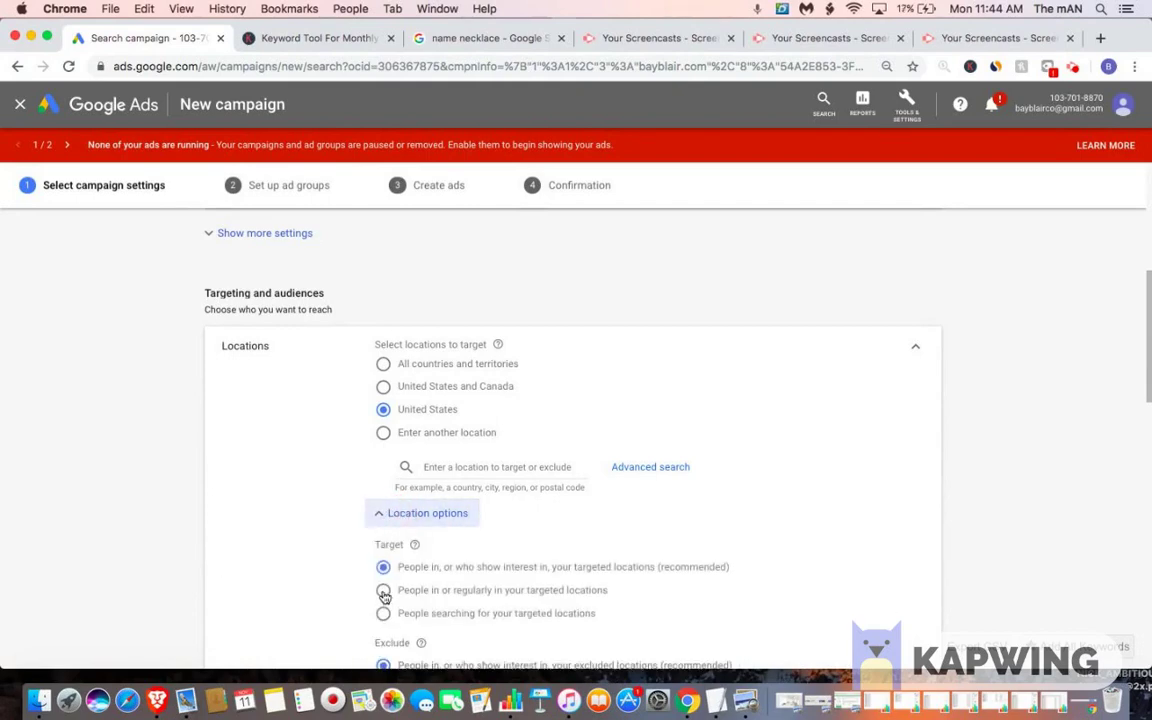
{"action": "left_click", "coordinate": [384, 591]}
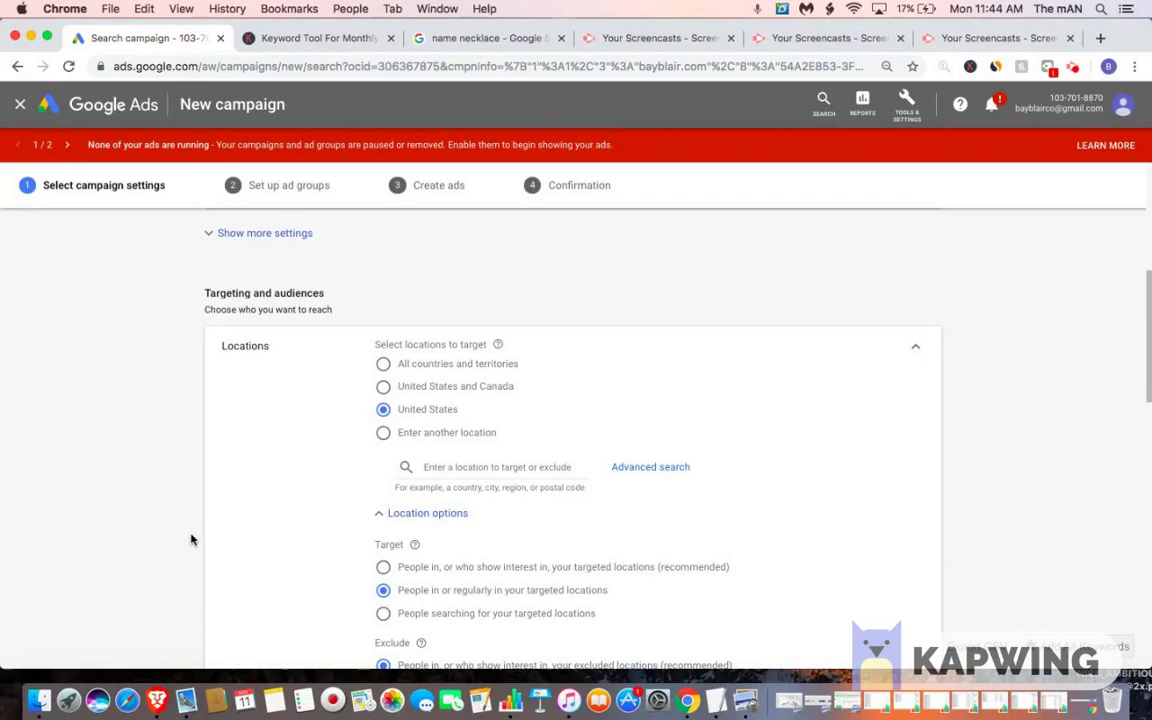
{"action": "scroll", "coordinate": [192, 540], "scroll_direction": "down", "scroll_amount": 6}
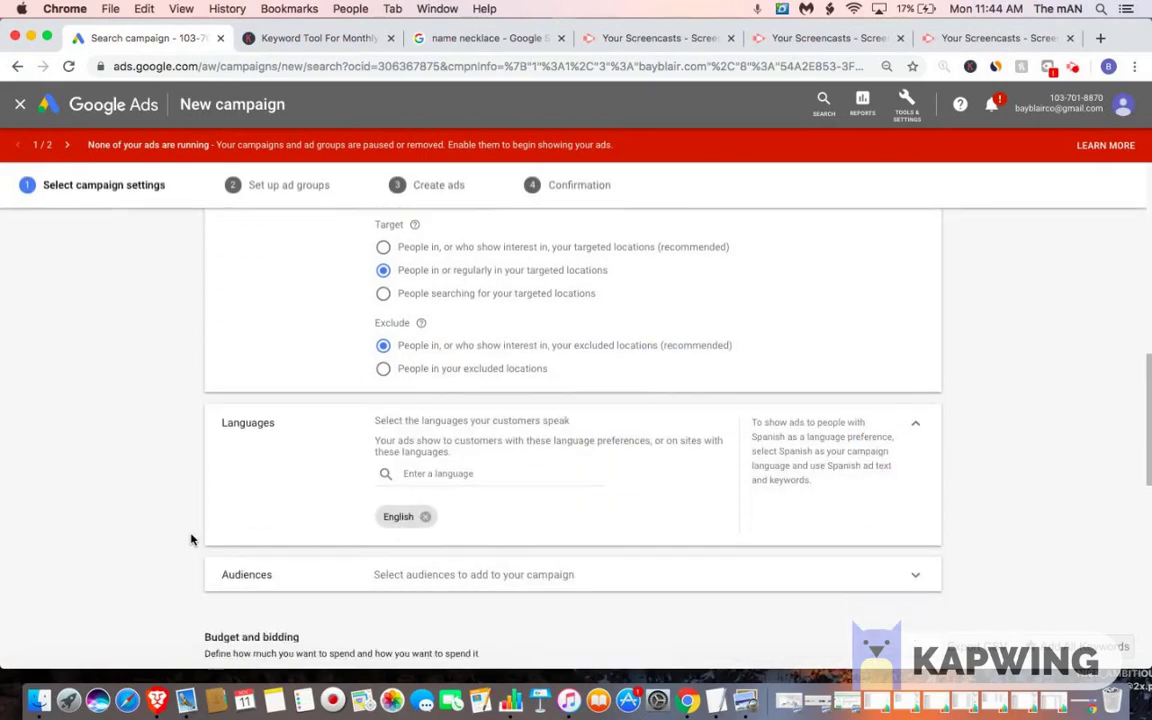
{"action": "scroll", "coordinate": [192, 540], "scroll_direction": "down", "scroll_amount": 2}
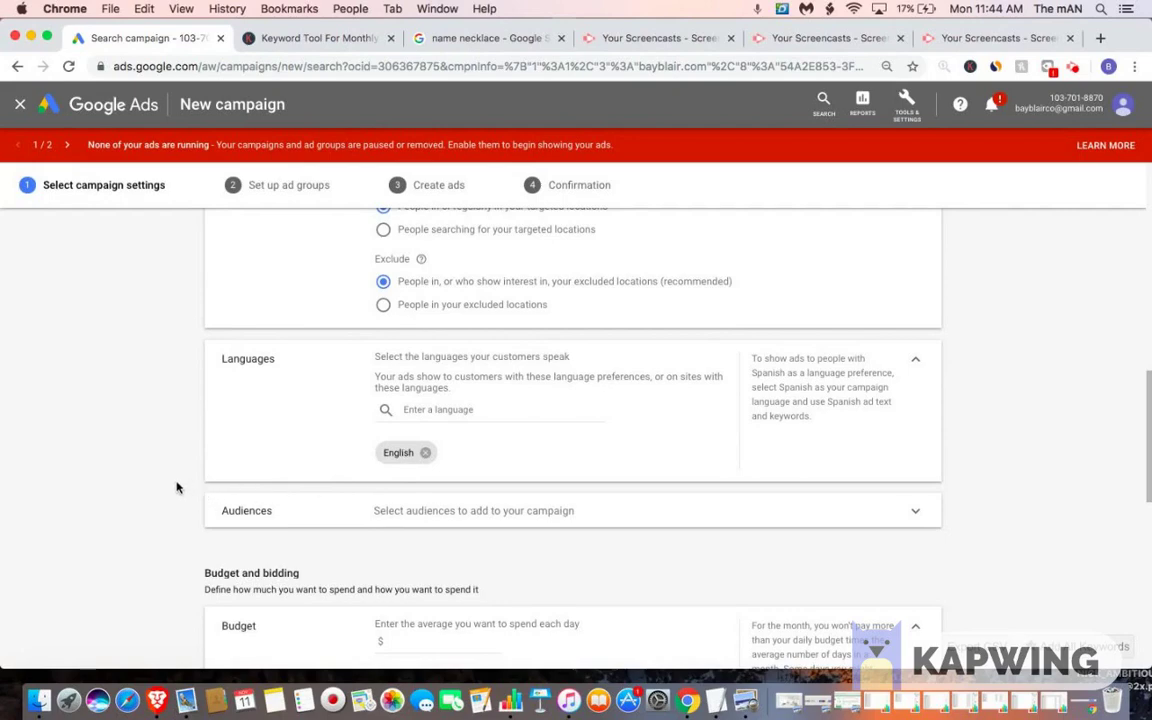
Step: Enter a daily budget of 20 dollars for the campaign
{"action": "scroll", "coordinate": [176, 486], "scroll_direction": "down", "scroll_amount": 2}
{"action": "scroll", "coordinate": [176, 486], "scroll_direction": "down", "scroll_amount": 3}
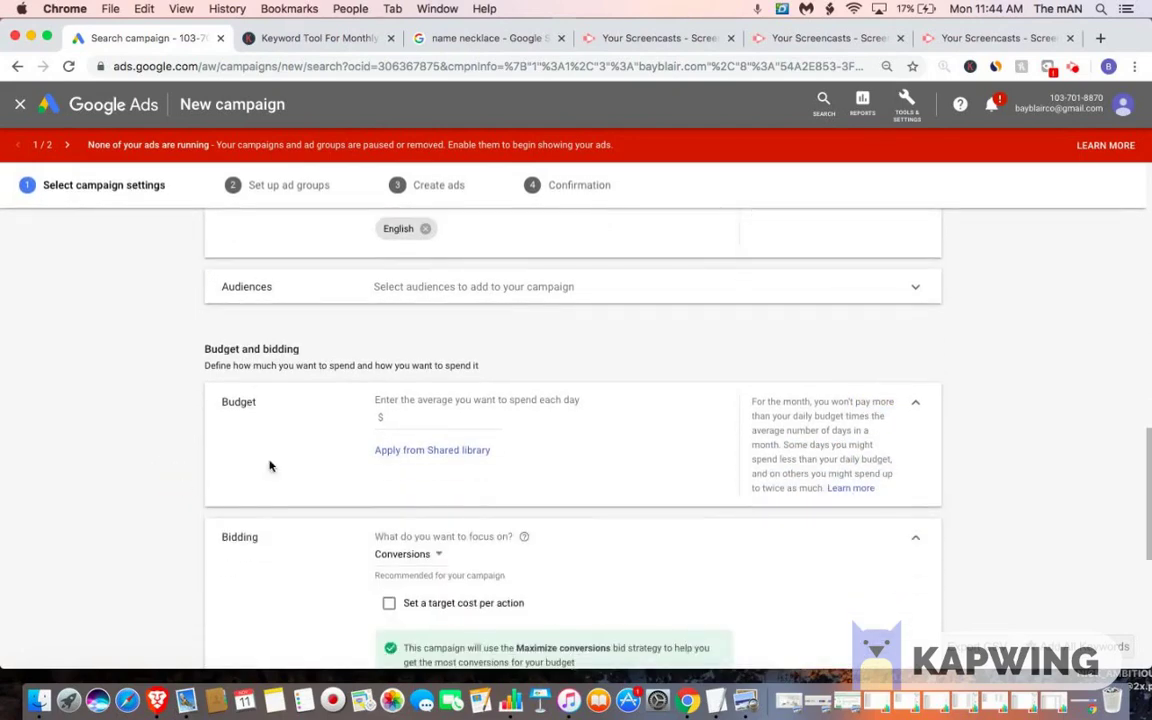
{"action": "left_click", "coordinate": [416, 418]}
{"action": "type", "text": "20"}
{"action": "left_click", "coordinate": [152, 478]}
Step: Set bidding directly to Manual CPC with Enhanced CPC turned off
{"action": "scroll", "coordinate": [152, 478], "scroll_direction": "down", "scroll_amount": 3}
{"action": "scroll", "coordinate": [152, 478], "scroll_direction": "down", "scroll_amount": 2}
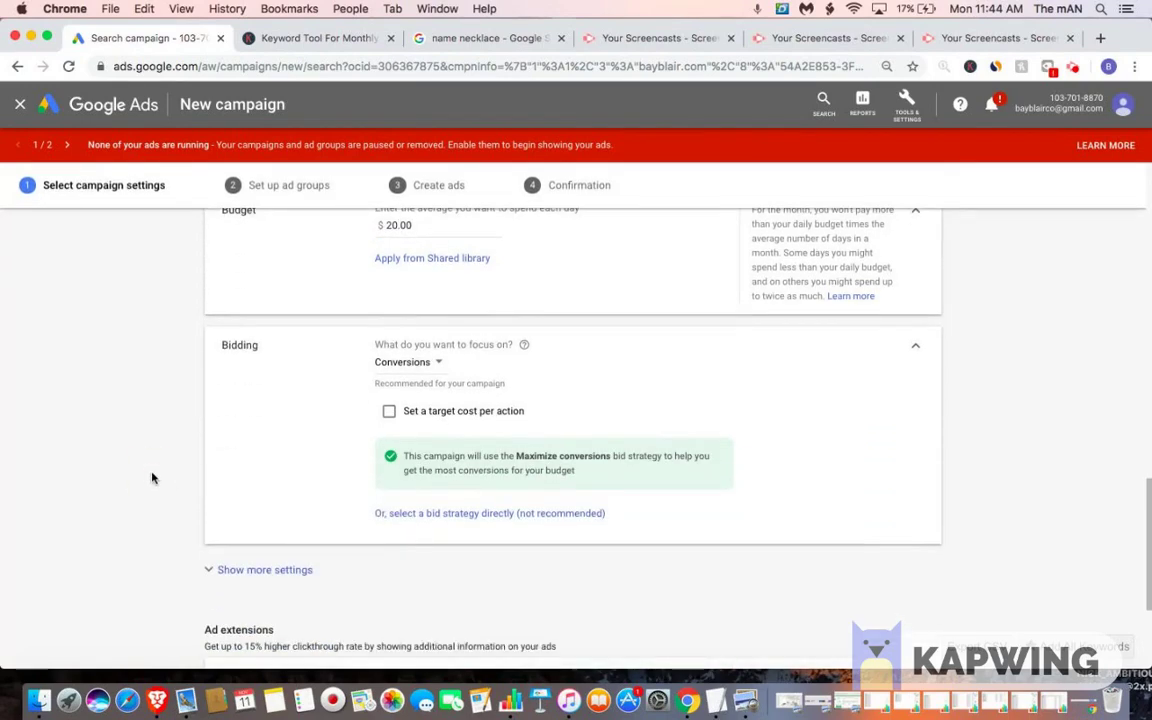
{"action": "left_click", "coordinate": [428, 516]}
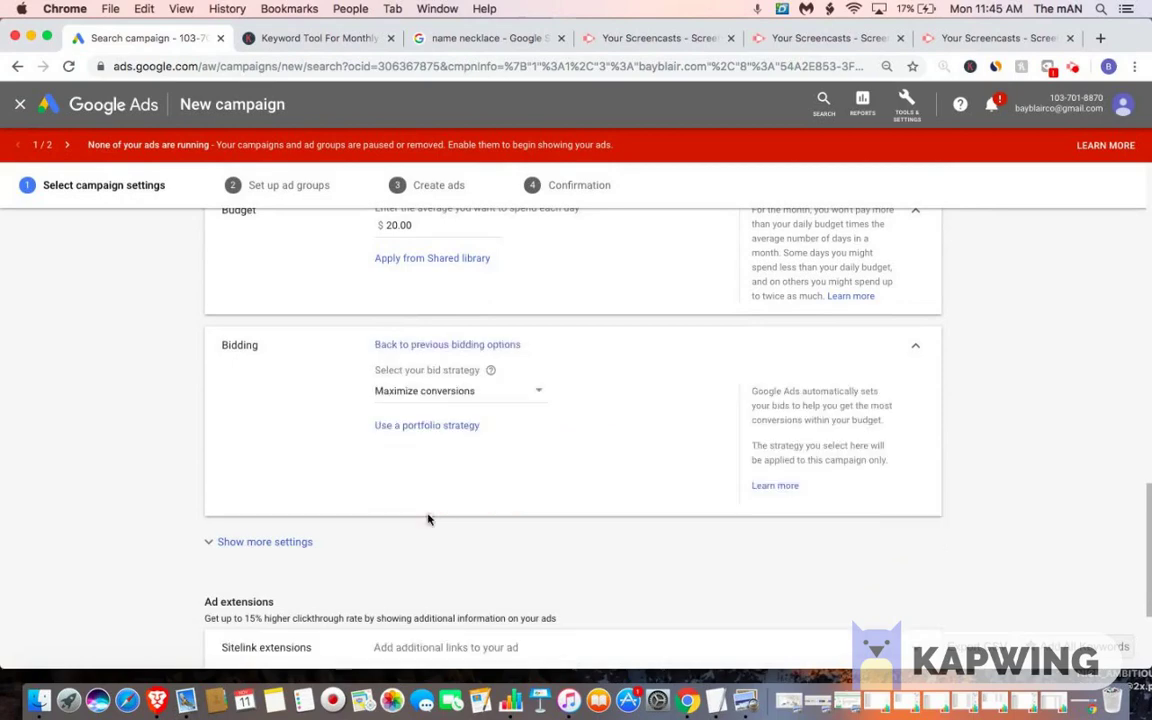
{"action": "left_click", "coordinate": [530, 401]}
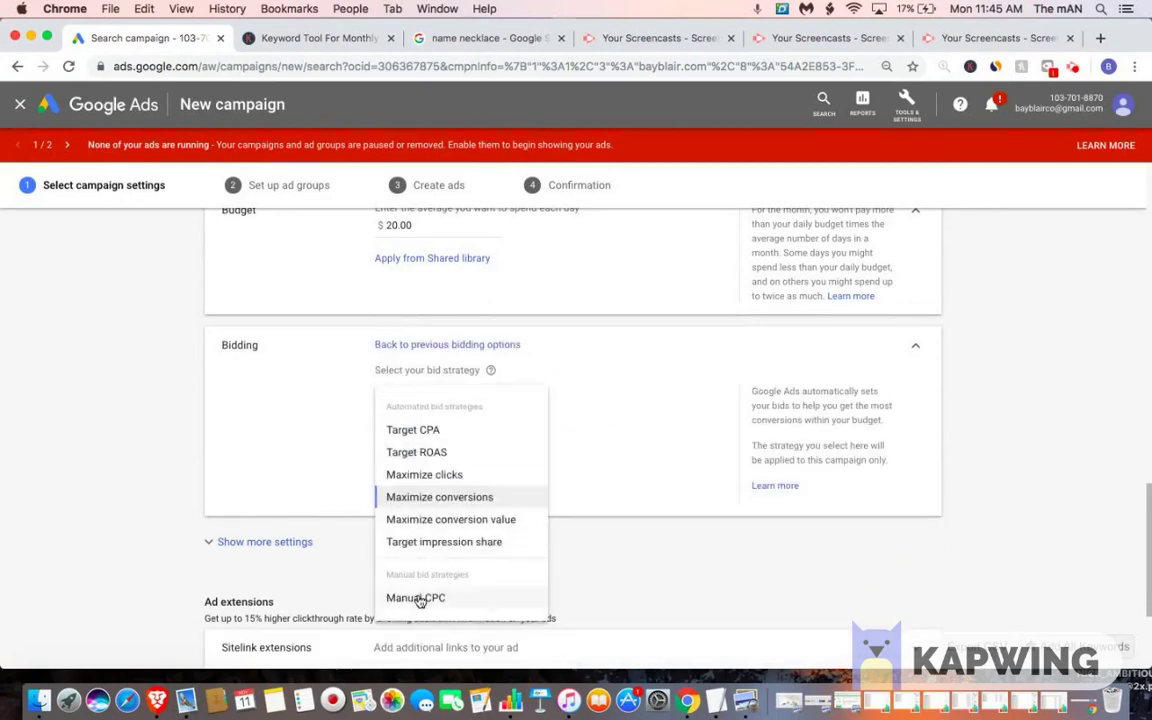
{"action": "left_click", "coordinate": [413, 597]}
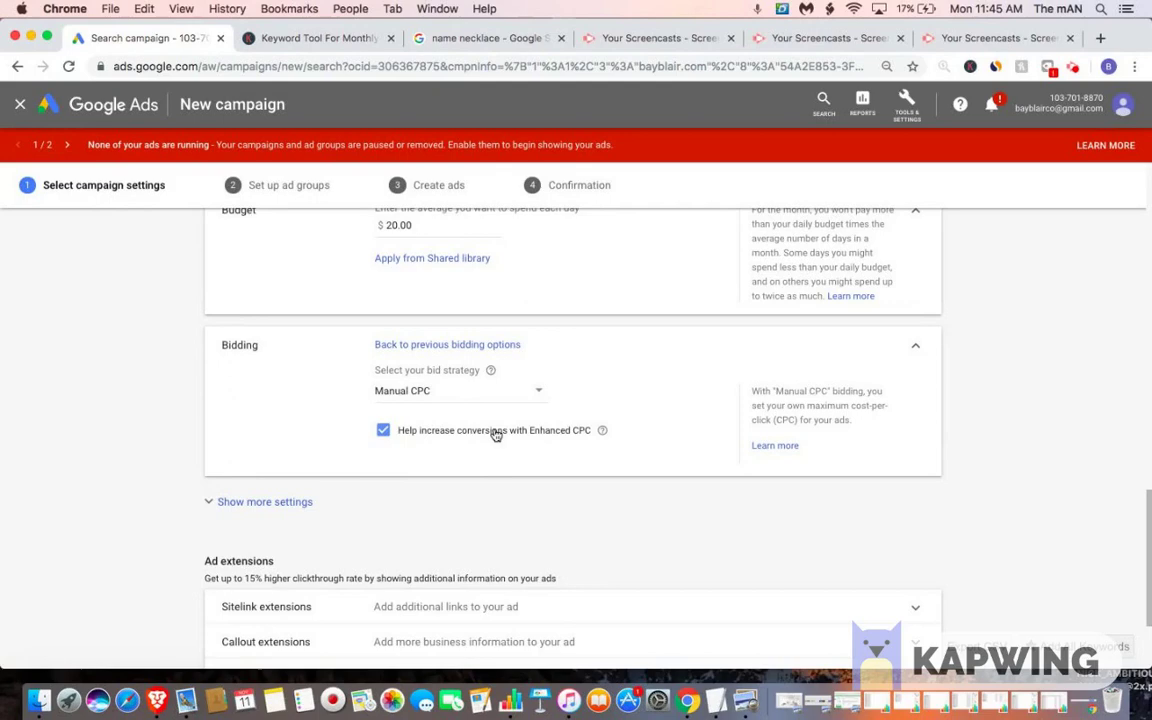
{"action": "left_click", "coordinate": [386, 431]}
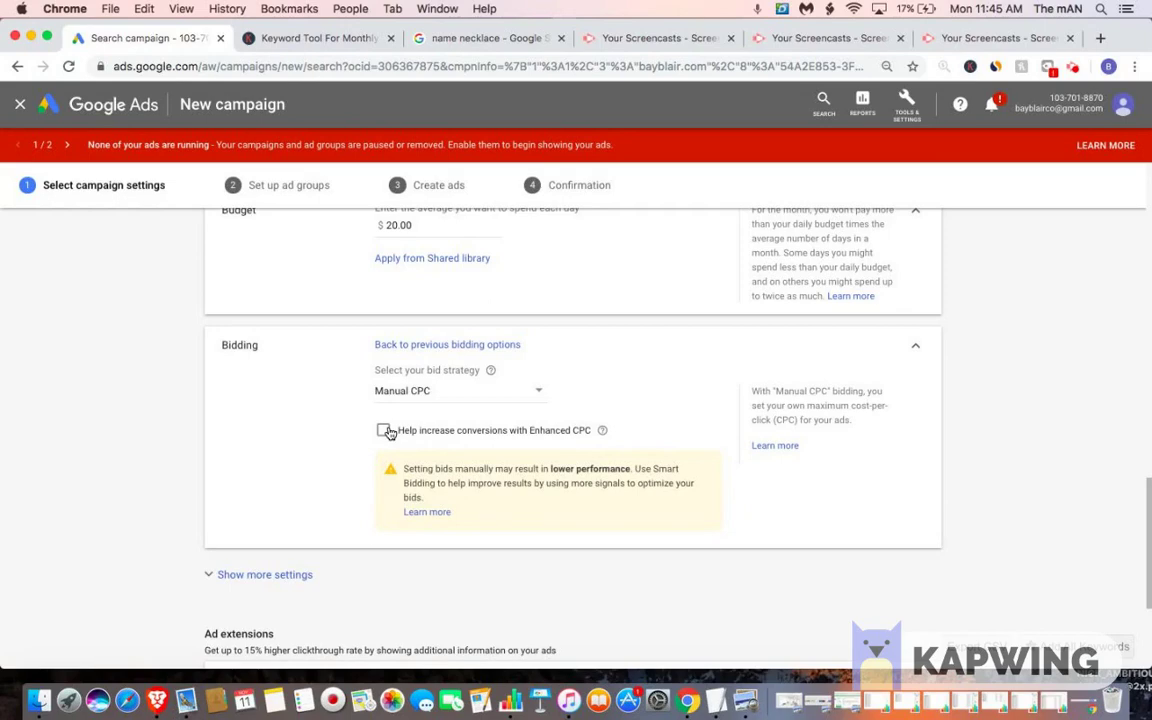
Step: Attach all four sitelink extensions to the campaign
{"action": "scroll", "coordinate": [162, 458], "scroll_direction": "down", "scroll_amount": 4}
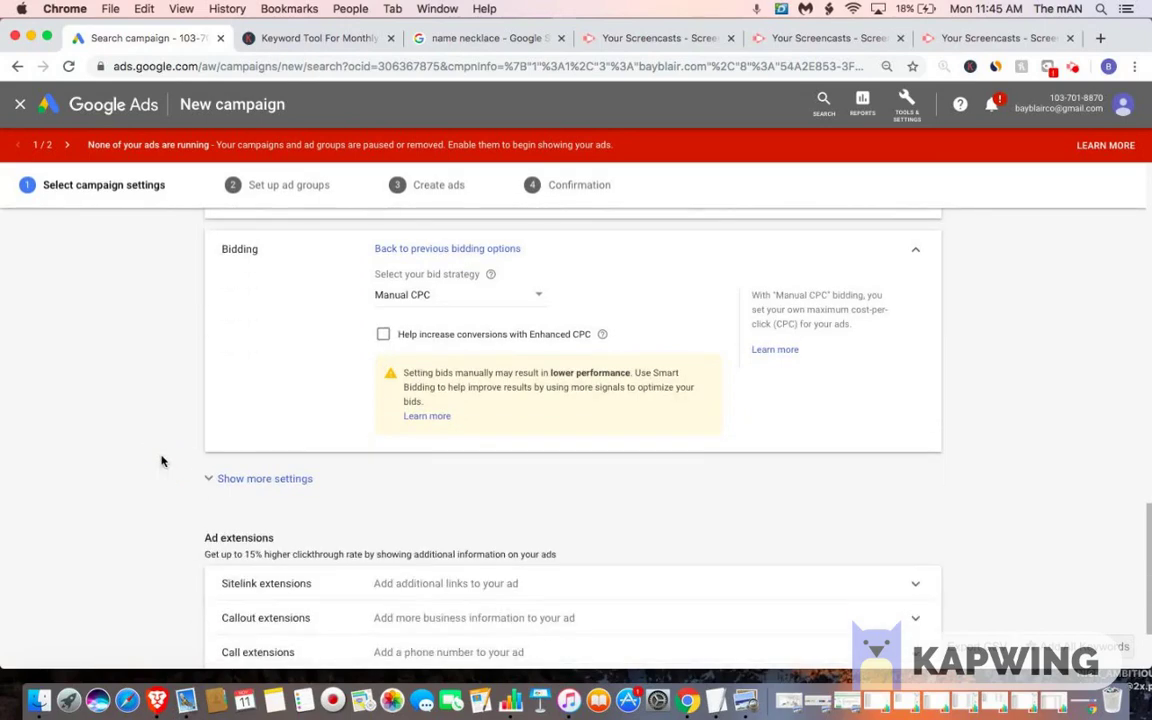
{"action": "scroll", "coordinate": [162, 458], "scroll_direction": "down", "scroll_amount": 1}
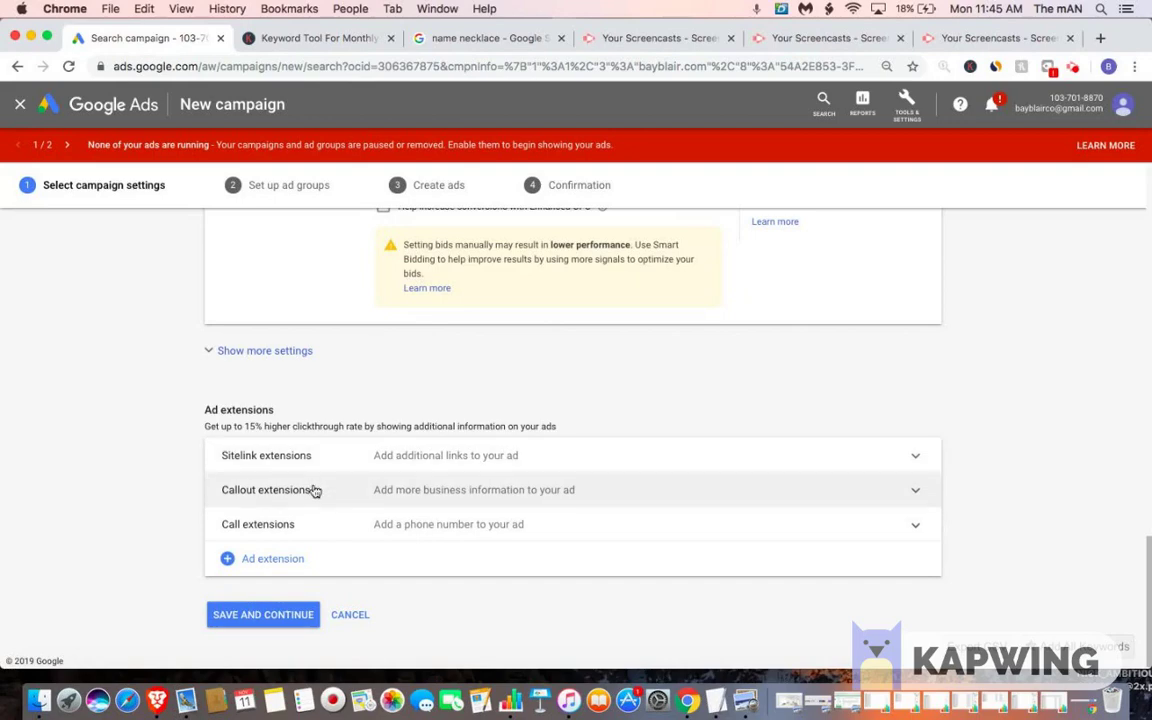
{"action": "left_click", "coordinate": [438, 472]}
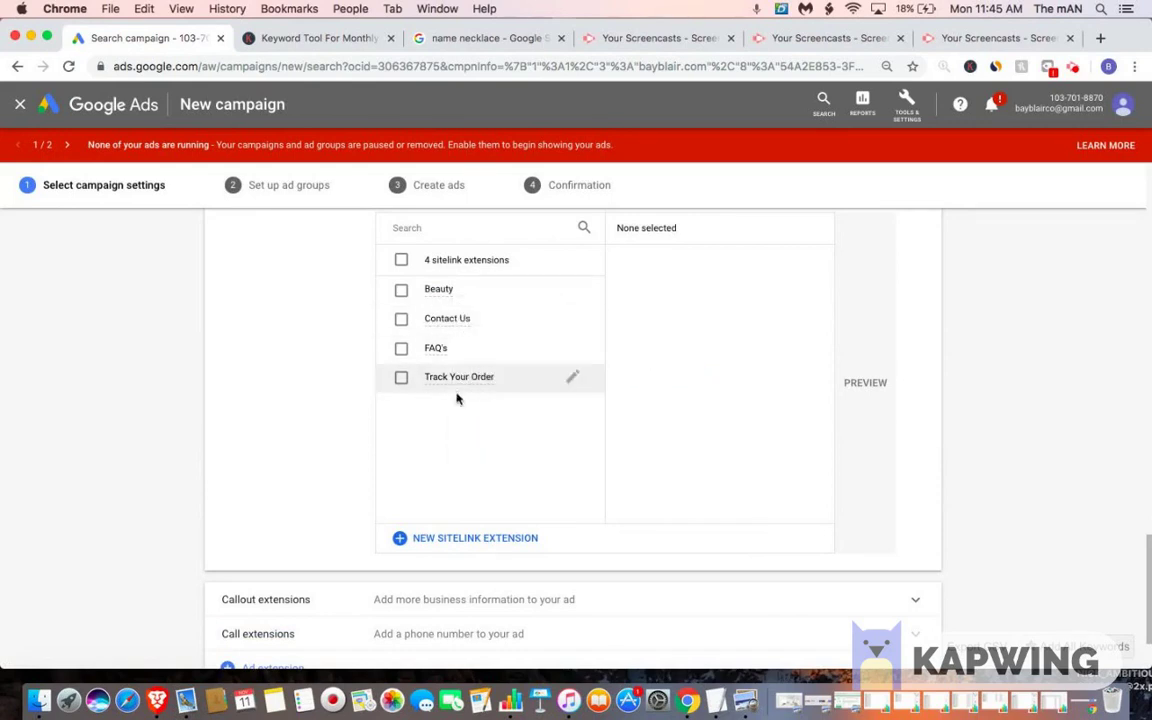
{"action": "left_click", "coordinate": [401, 260]}
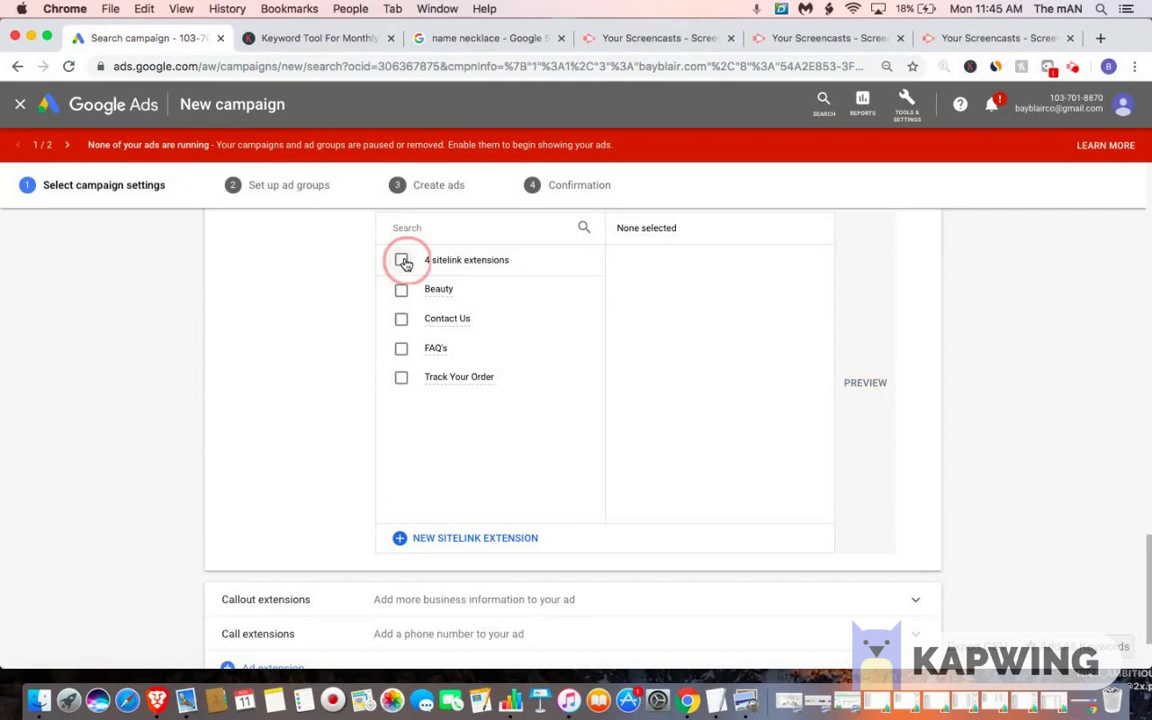
Step: Attach all seven callout extensions to the campaign
{"action": "scroll", "coordinate": [1044, 411], "scroll_direction": "down", "scroll_amount": 3}
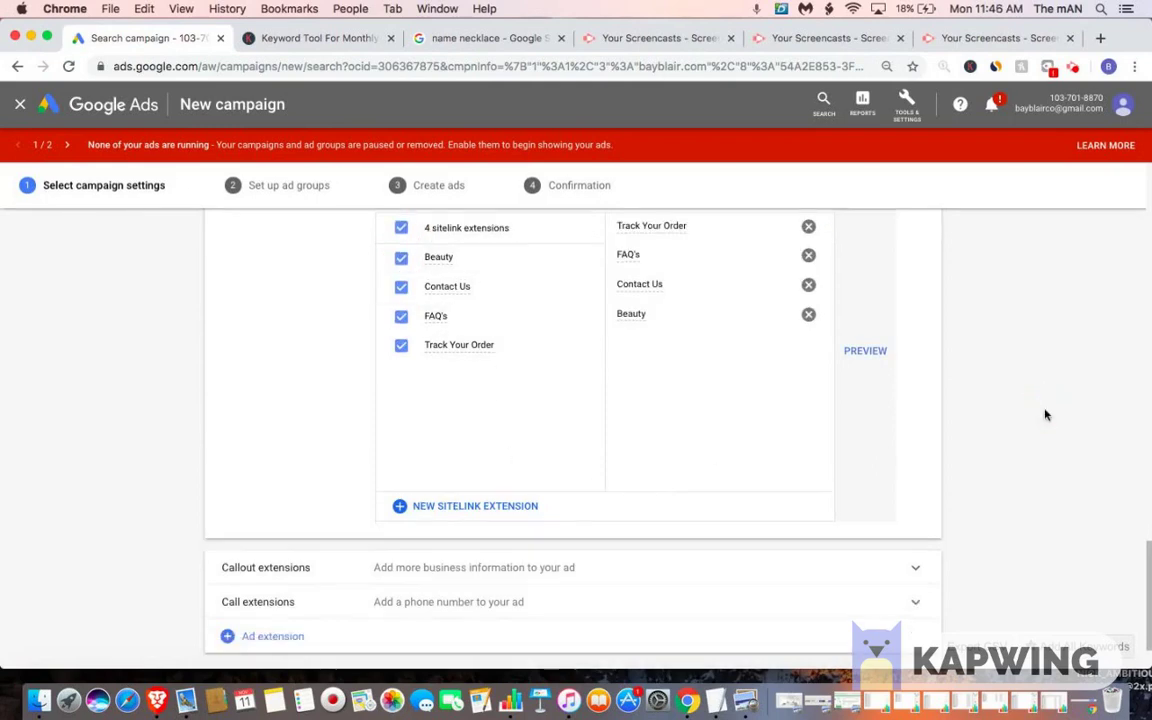
{"action": "left_click", "coordinate": [548, 486]}
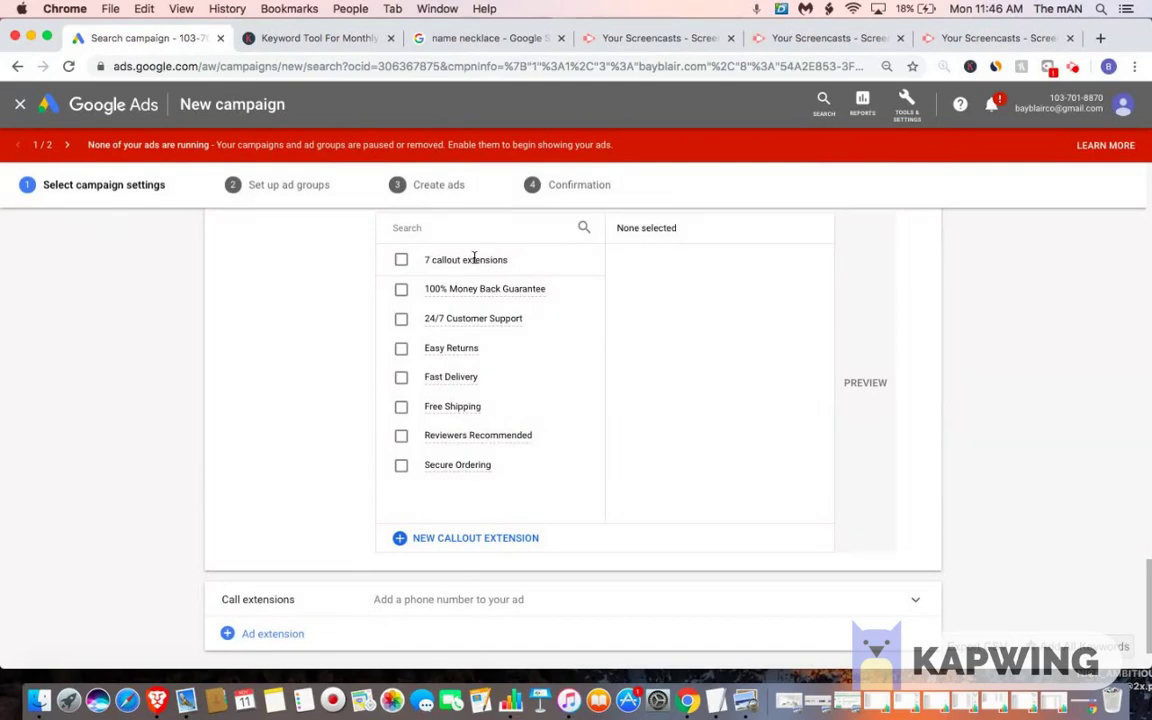
{"action": "left_click", "coordinate": [401, 260]}
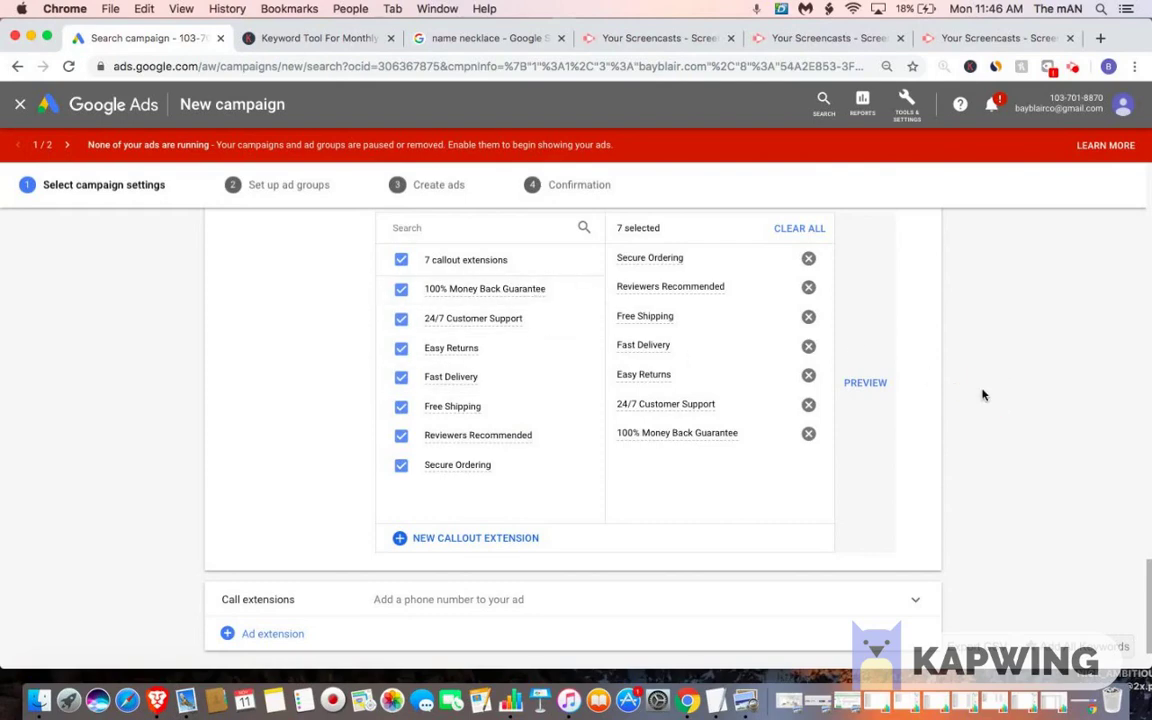
{"action": "scroll", "coordinate": [982, 395], "scroll_direction": "down", "scroll_amount": 2}
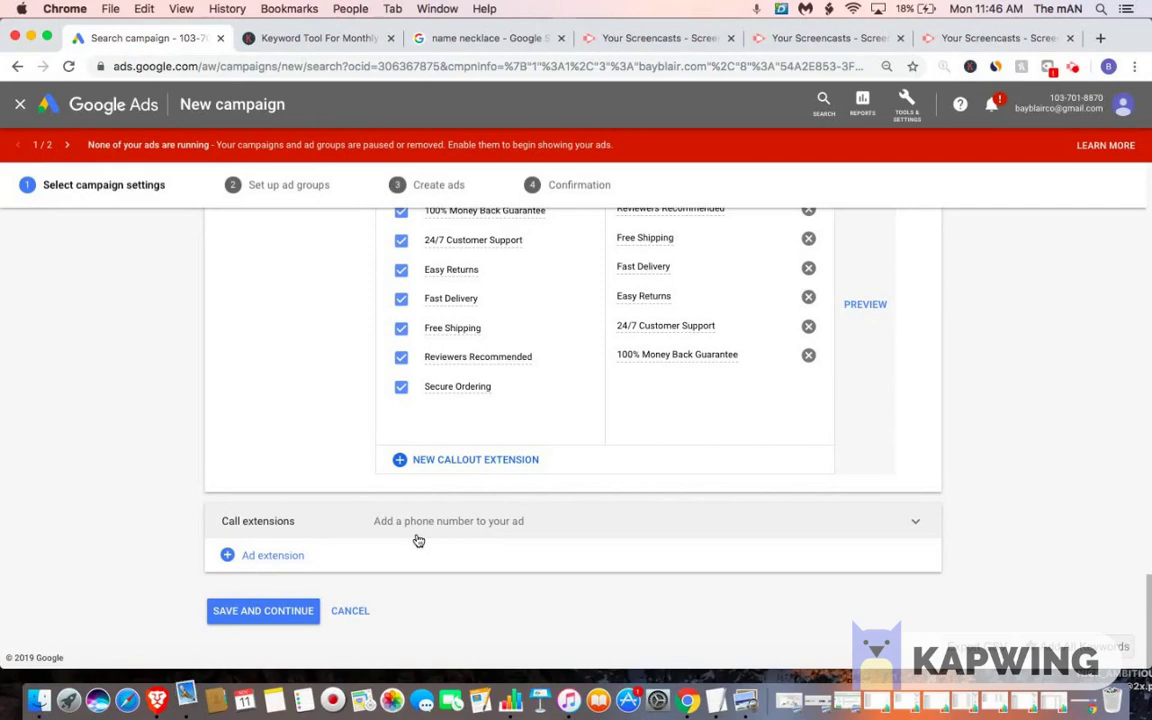
Step: Save the campaign settings and give Ad group 1 a $.50 default bid
{"action": "left_click", "coordinate": [302, 610]}
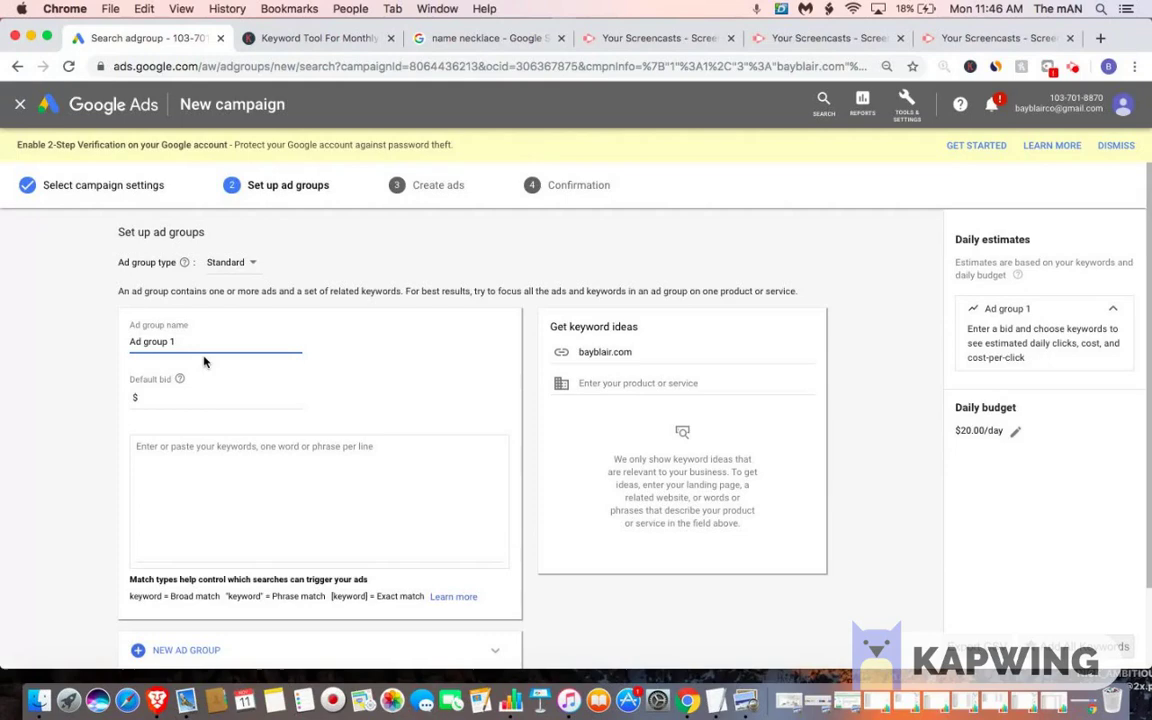
{"action": "left_click", "coordinate": [184, 397]}
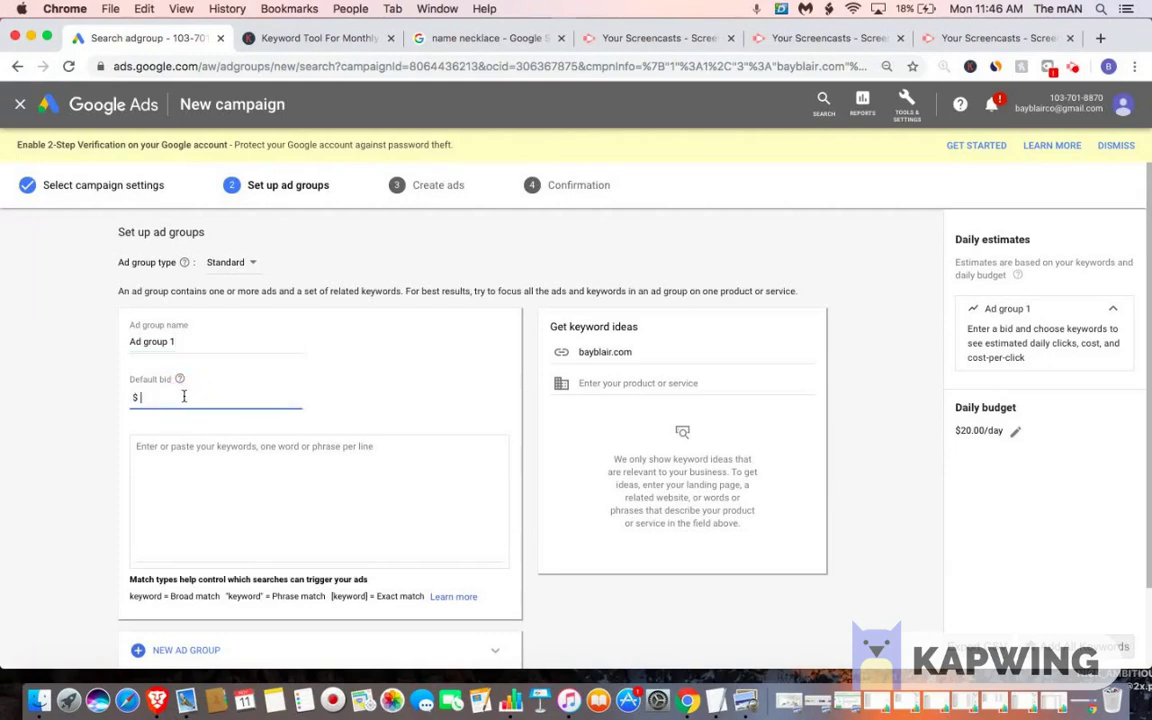
{"action": "type", "text": ".5"}
{"action": "left_click", "coordinate": [62, 419]}
Step: Point out the phrase-match quotation example, then switch to the Keywords Everywhere site
{"action": "scroll", "coordinate": [59, 422], "scroll_direction": "down", "scroll_amount": 2}
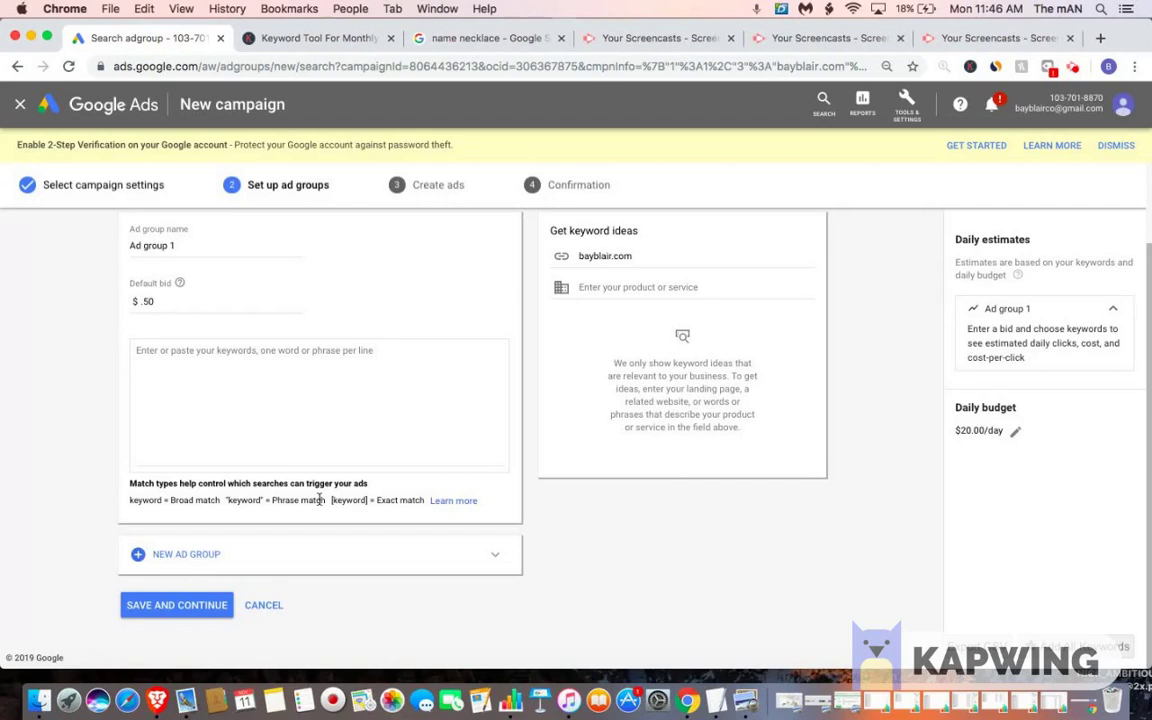
{"action": "double_click", "coordinate": [259, 499]}
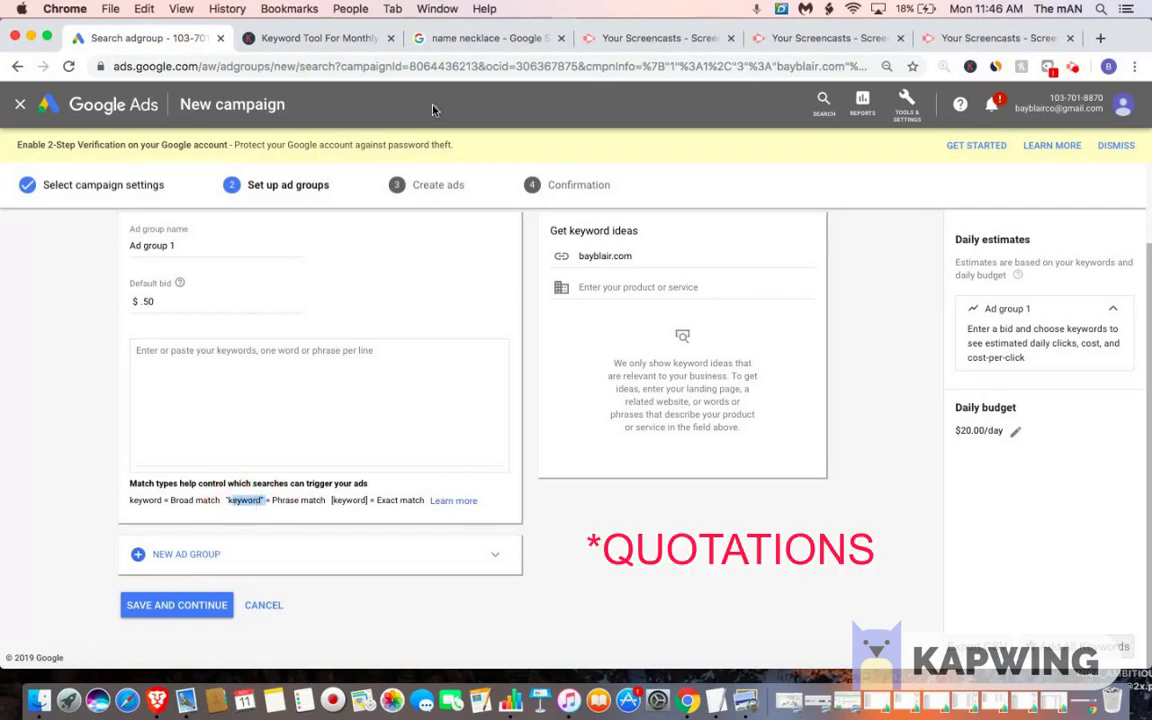
{"action": "left_click", "coordinate": [291, 36]}
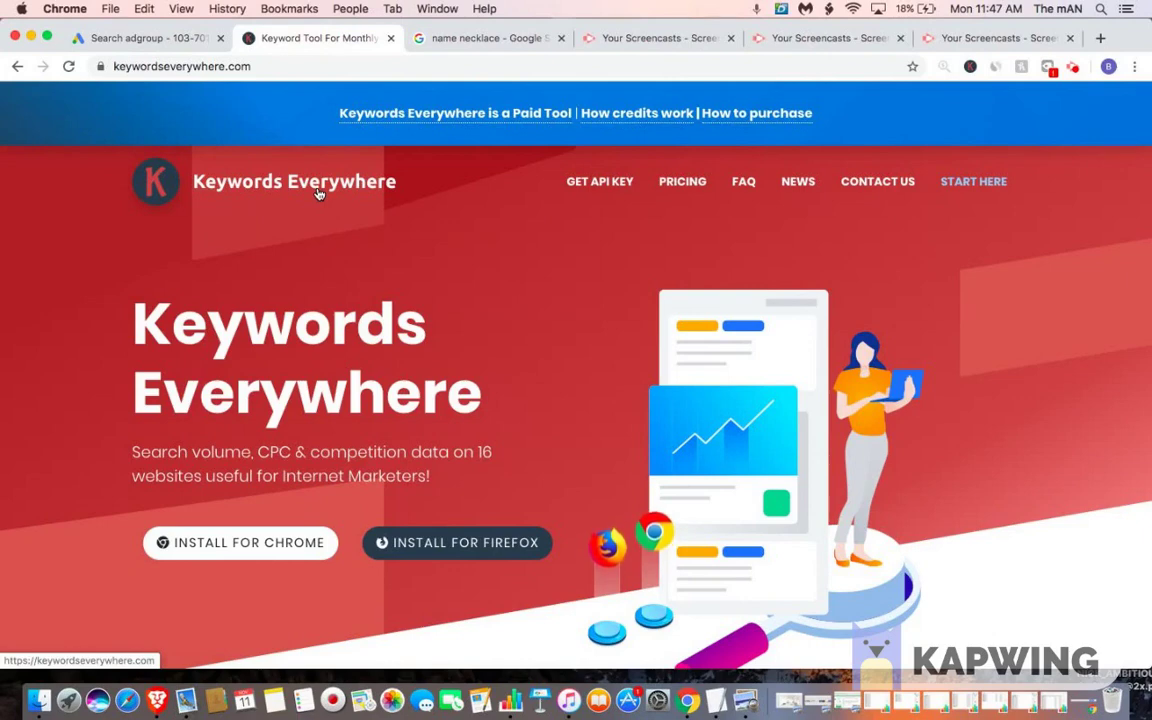
Step: Return to the 'name necklace' results and highlight the 33,000/mo search volume
{"action": "left_click", "coordinate": [449, 40]}
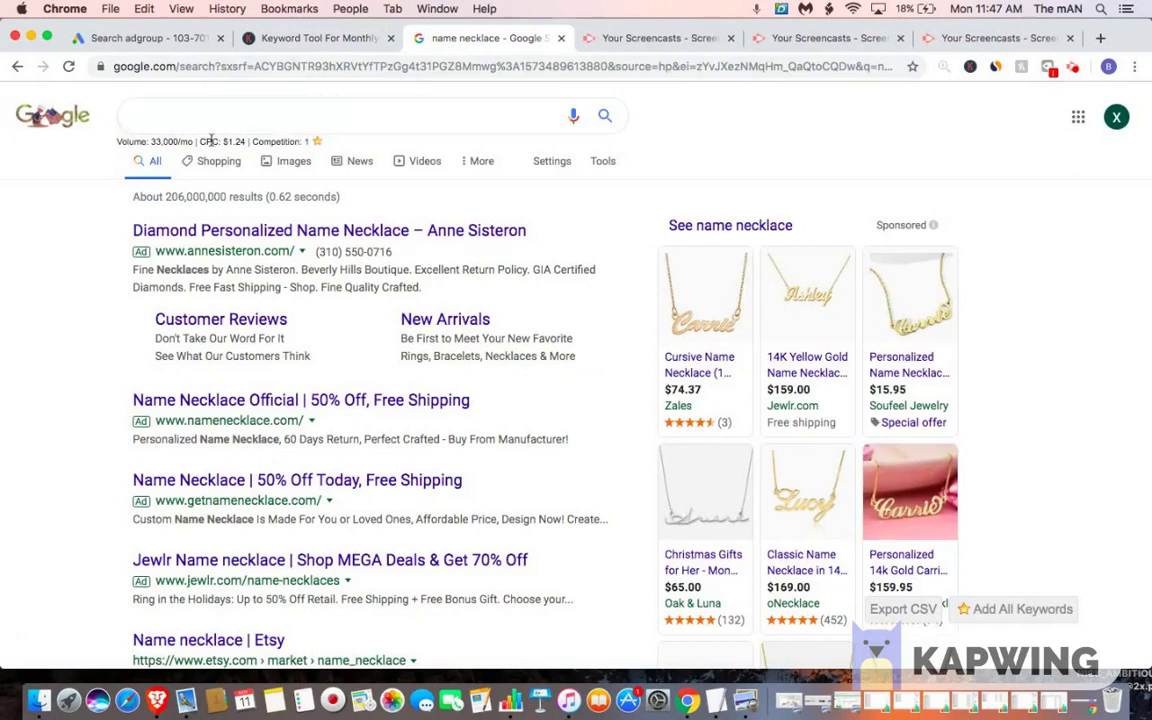
{"action": "left_click_drag", "start_coordinate": [150, 141], "coordinate": [193, 140]}
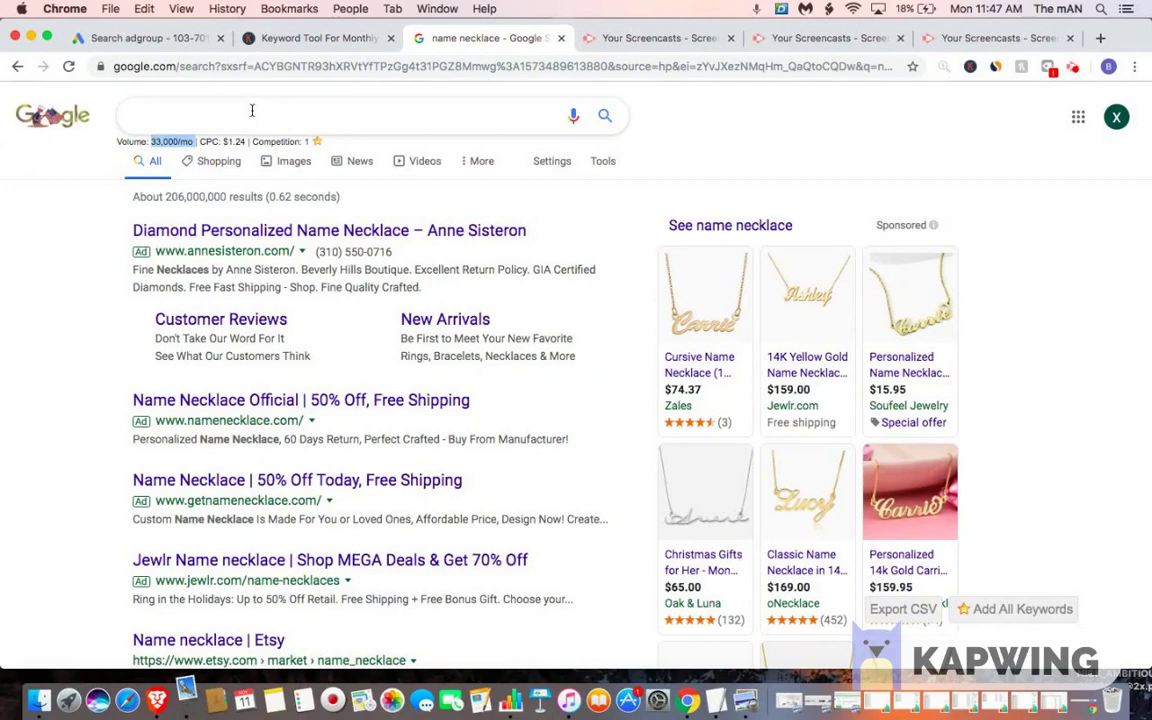
{"action": "left_click", "coordinate": [1000, 185]}
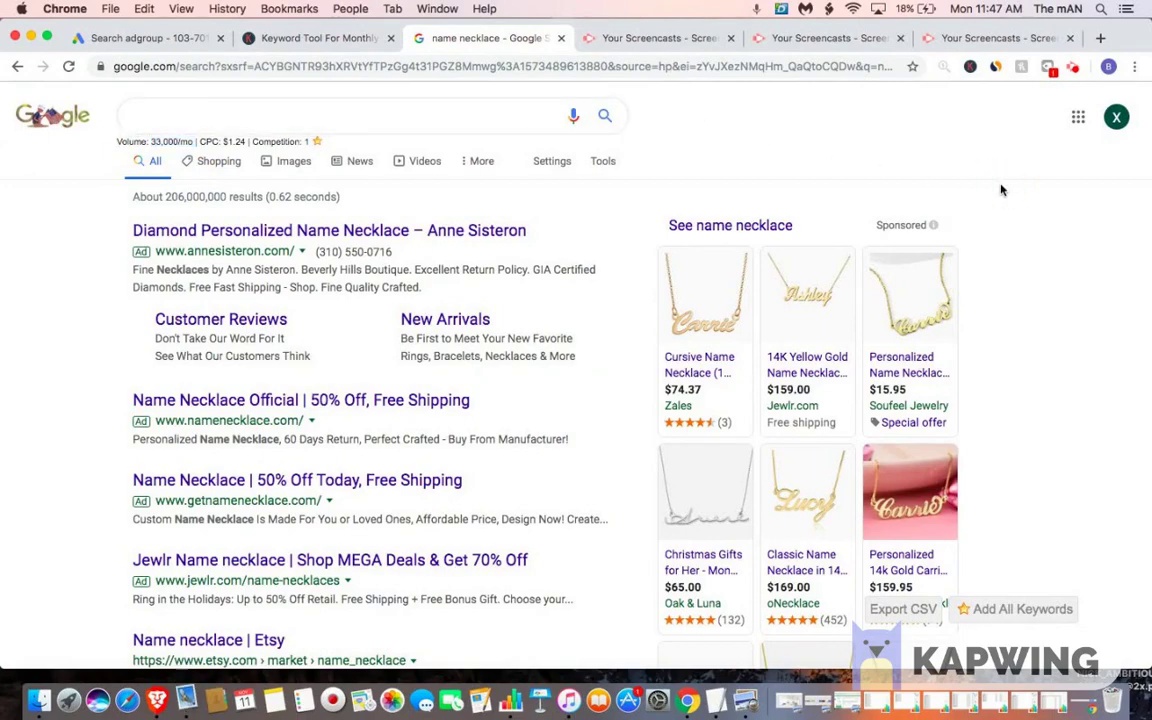
Step: Select every keyword in the People Also Search For panel
{"action": "scroll", "coordinate": [1000, 187], "scroll_direction": "down", "scroll_amount": 3}
{"action": "scroll", "coordinate": [1000, 190], "scroll_direction": "down", "scroll_amount": 10}
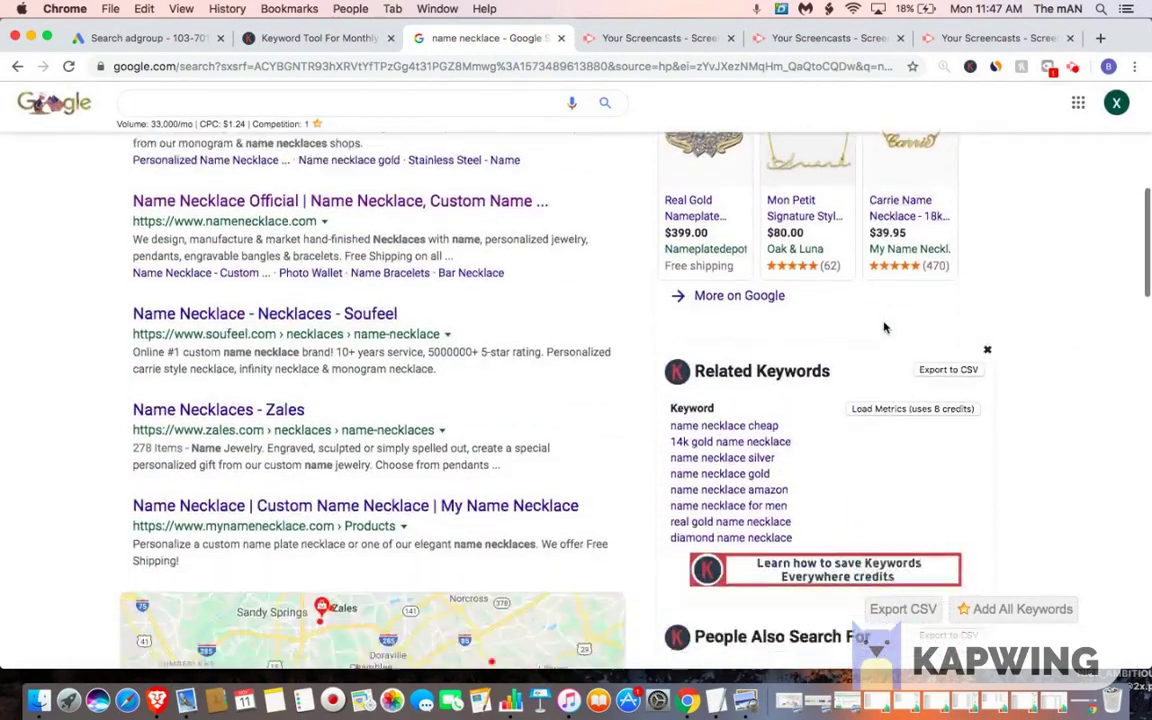
{"action": "scroll", "coordinate": [730, 170], "scroll_direction": "up", "scroll_amount": 2}
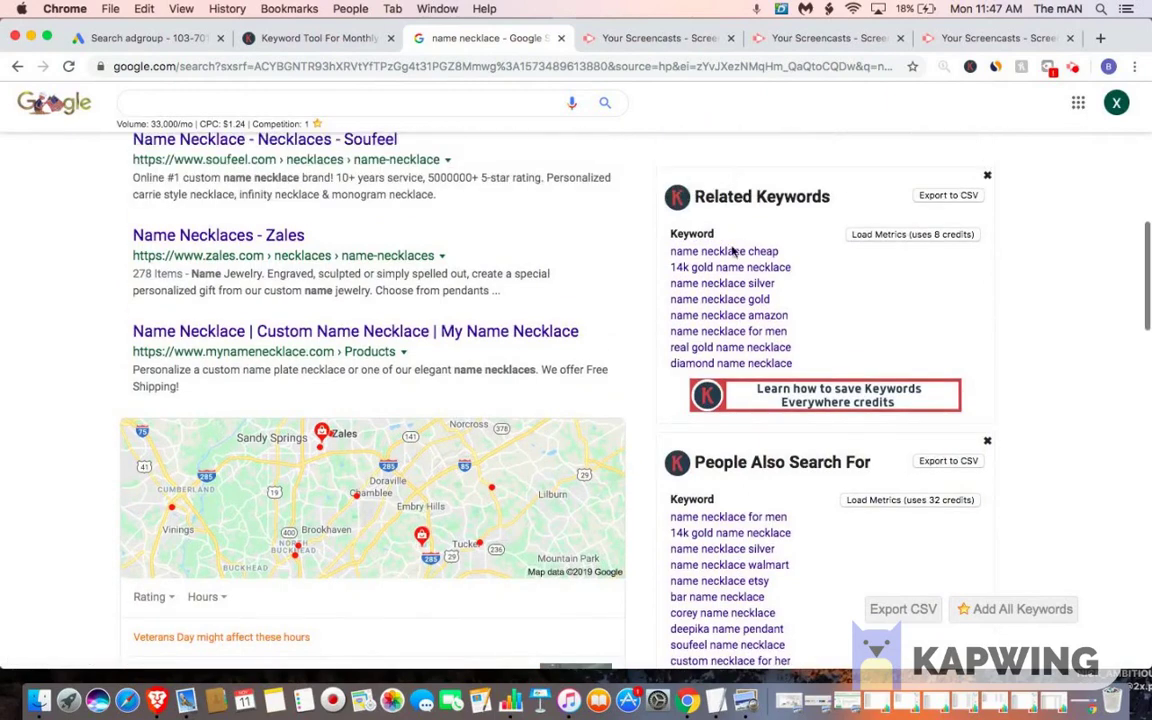
{"action": "scroll", "coordinate": [728, 300], "scroll_direction": "down", "scroll_amount": 3}
{"action": "scroll", "coordinate": [728, 400], "scroll_direction": "down", "scroll_amount": 1}
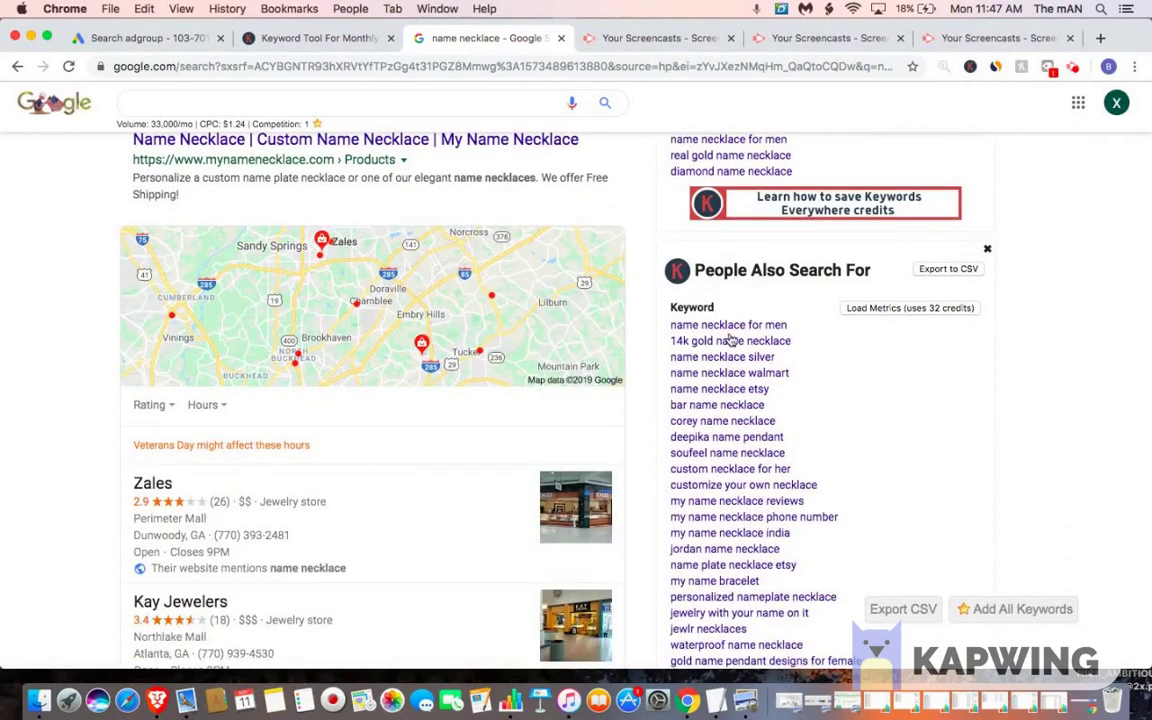
{"action": "scroll", "coordinate": [730, 370], "scroll_direction": "down", "scroll_amount": 1}
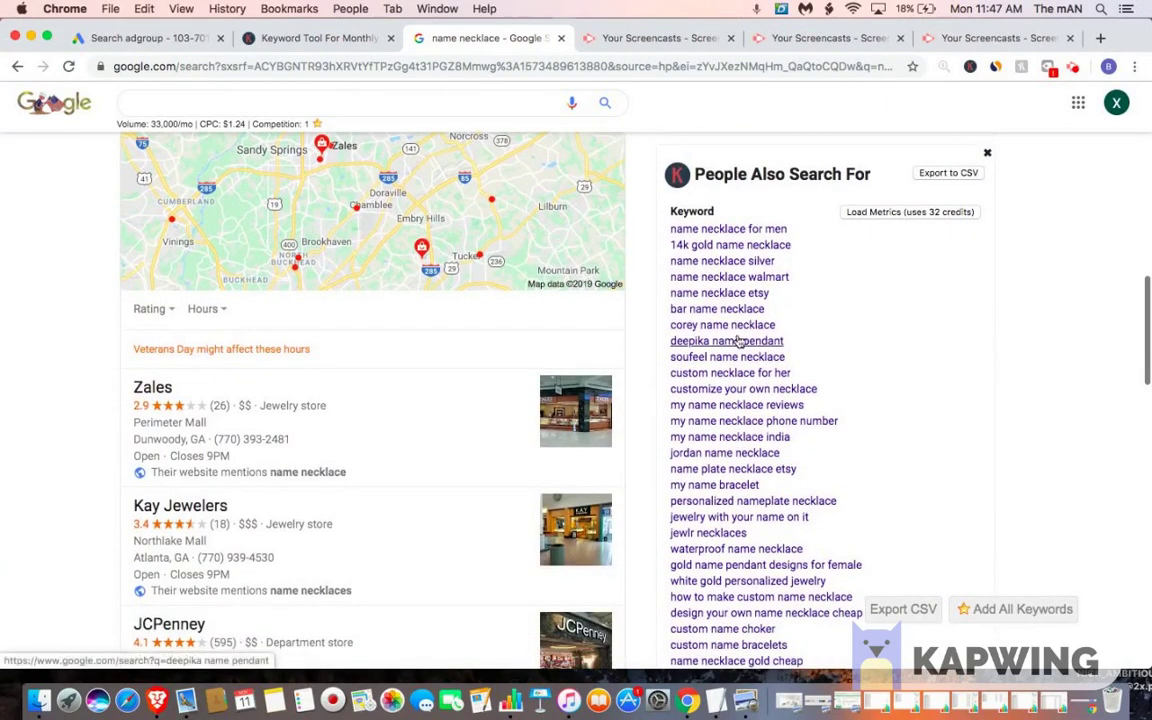
{"action": "left_click", "coordinate": [665, 222]}
{"action": "left_click_drag", "start_coordinate": [665, 222], "coordinate": [795, 537]}
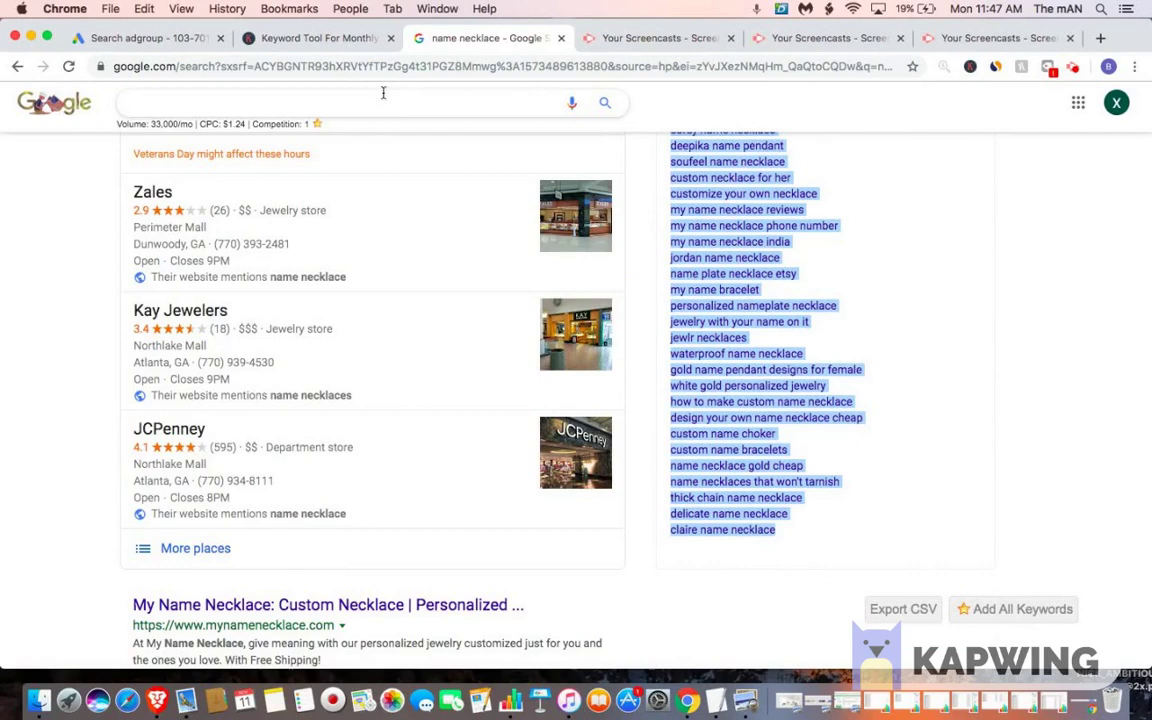
Step: Paste the copied keyword list into Ad group 1's keyword box, then clear it
{"action": "left_click", "coordinate": [125, 38]}
{"action": "left_click", "coordinate": [210, 355]}
{"action": "key", "text": "super+v"}
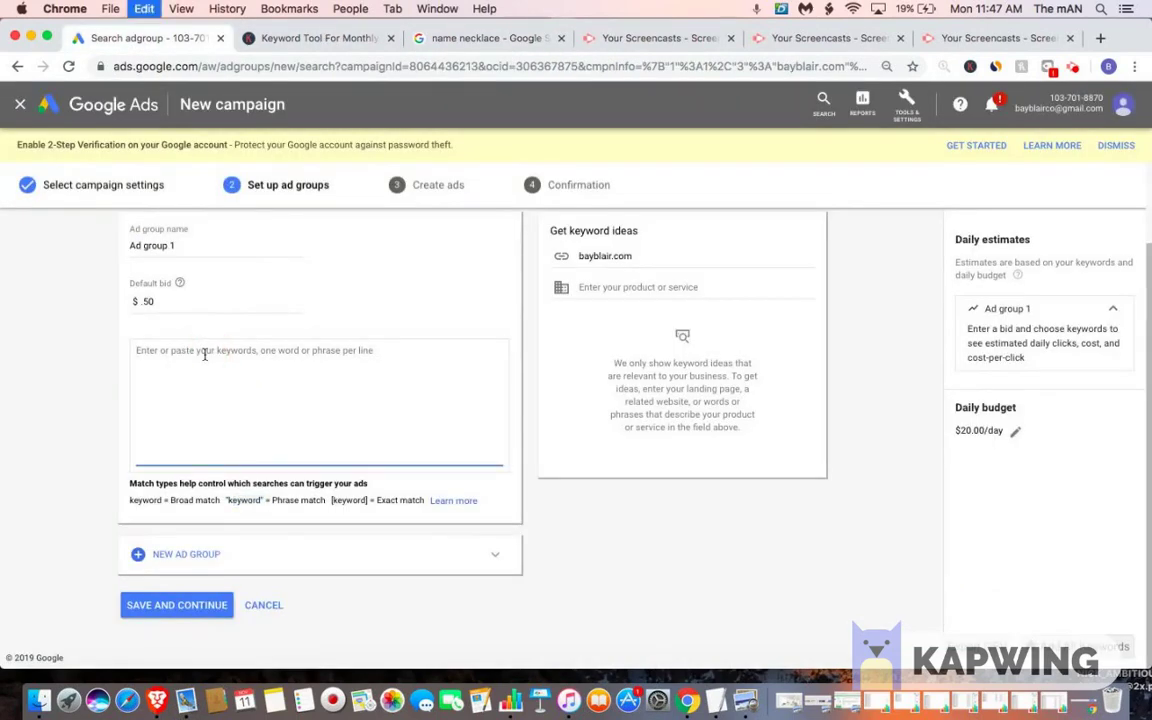
{"action": "left_click_drag", "start_coordinate": [258, 455], "coordinate": [141, 283]}
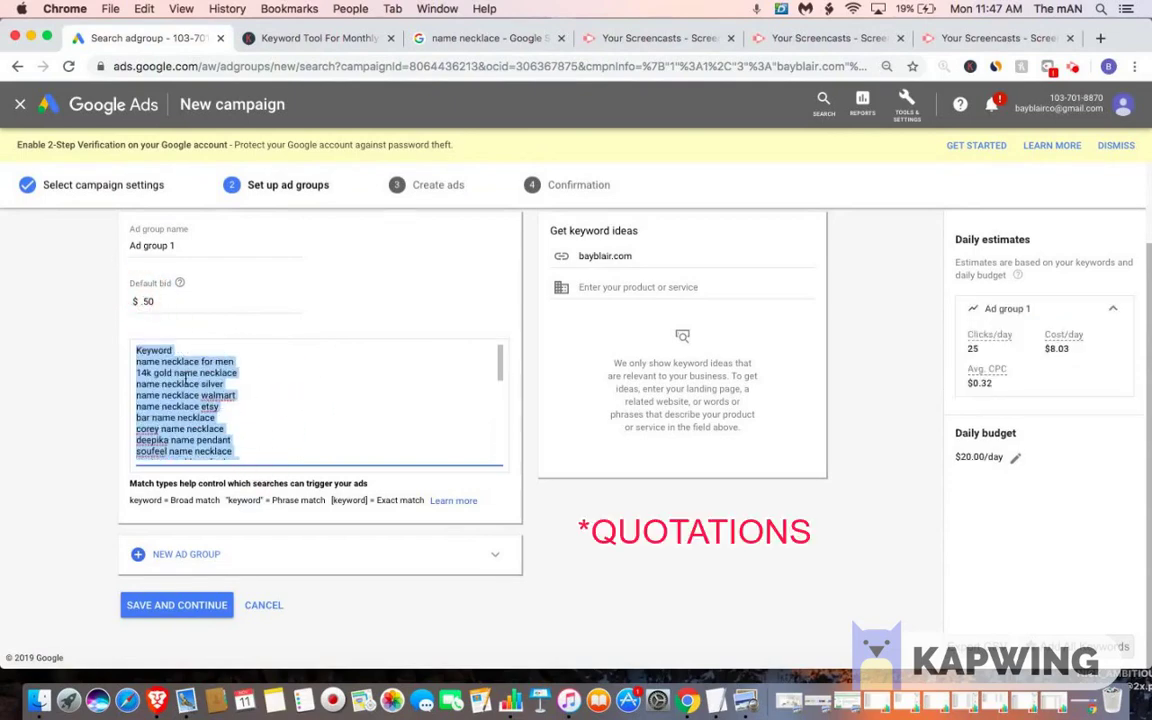
{"action": "key", "text": "BackSpace"}
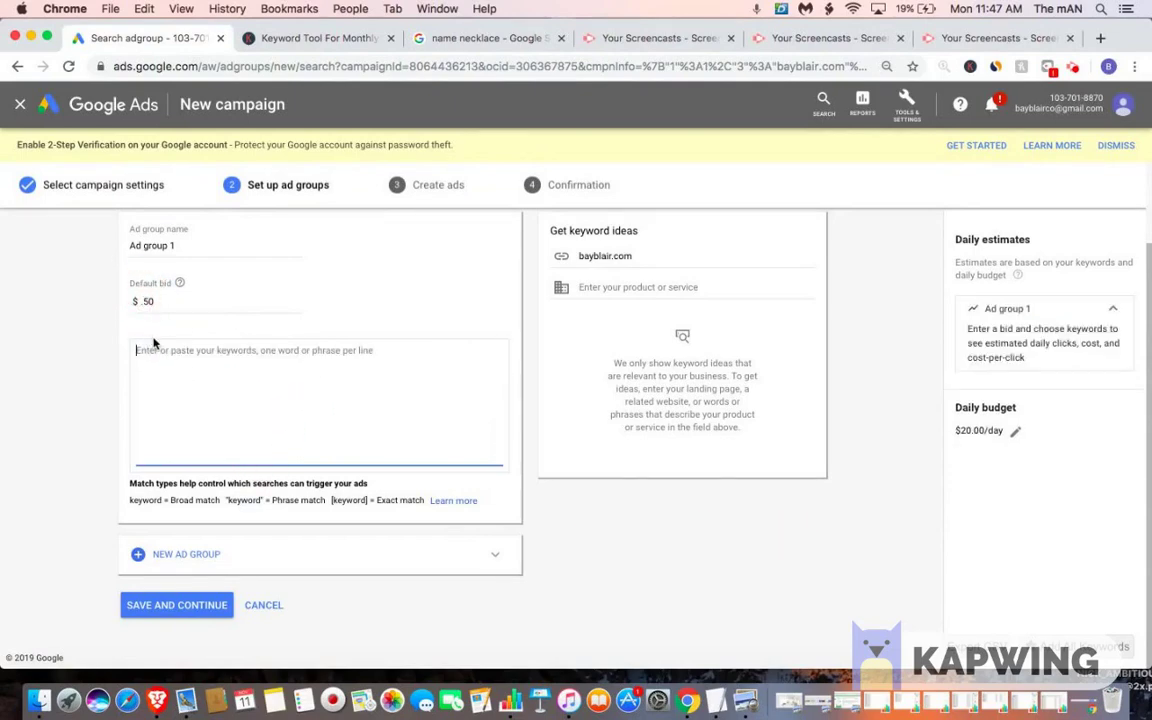
Step: Enter the quoted keywords "name necklace", "custom necklace" and "personalized necklace" on separate lines
{"action": "type", "text": "1"}
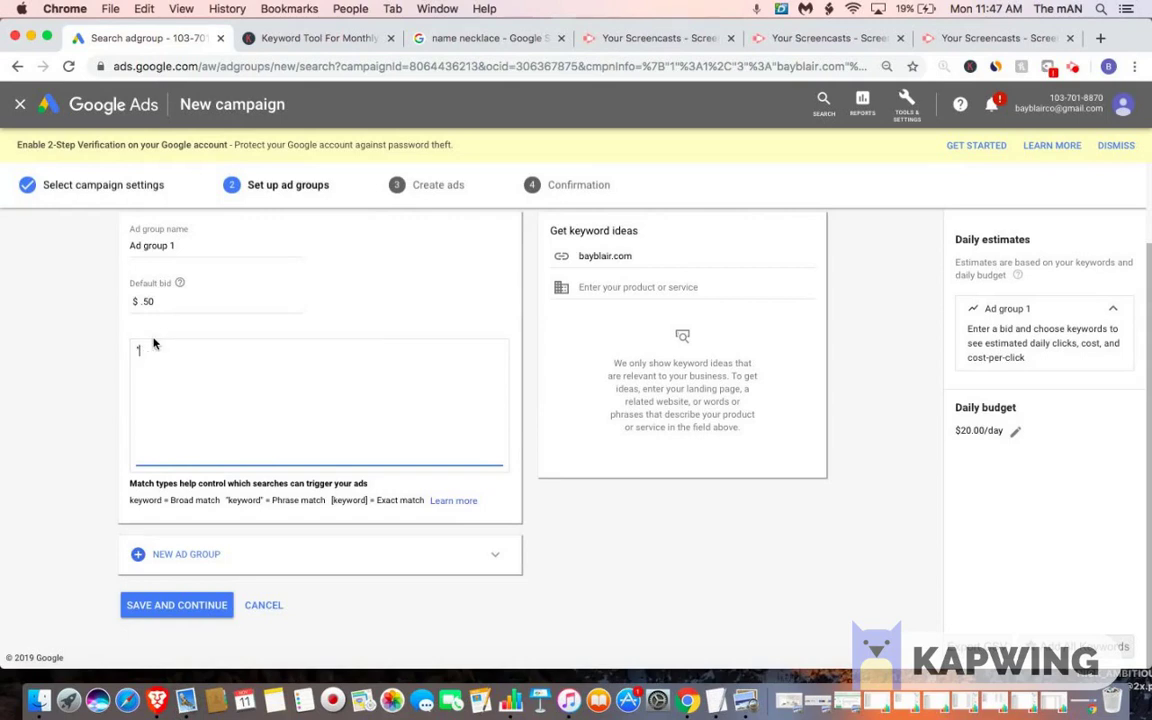
{"action": "type", "text": "name"}
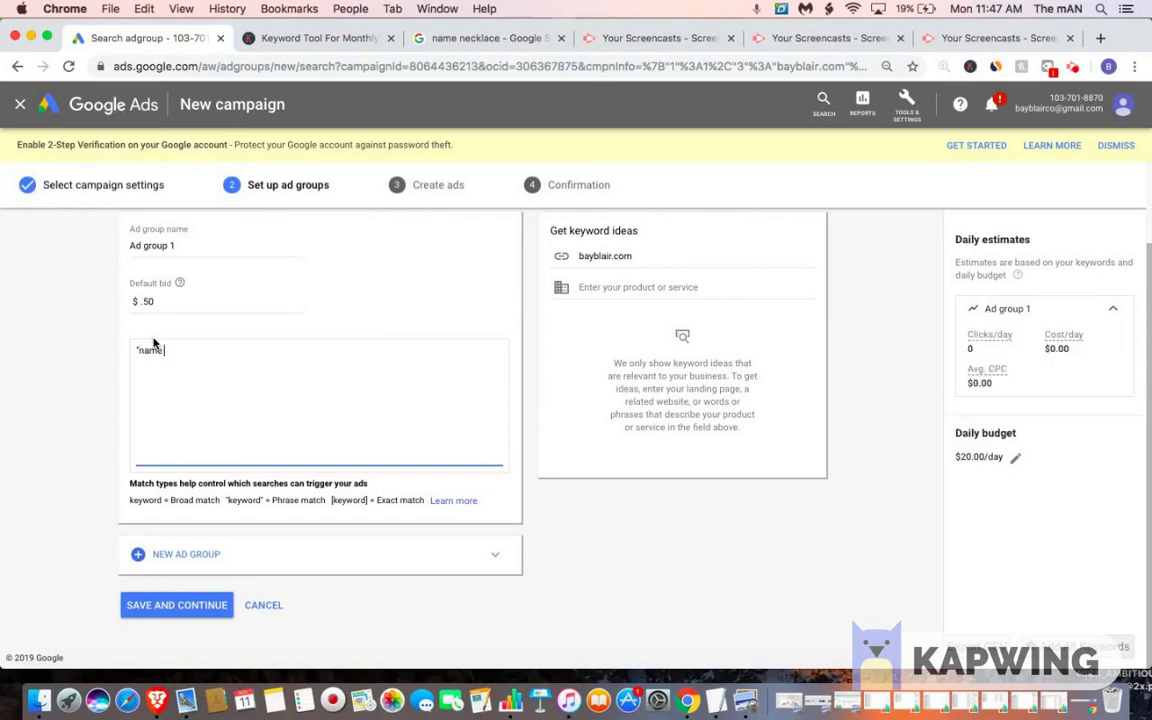
{"action": "type", "text": " necklace\""}
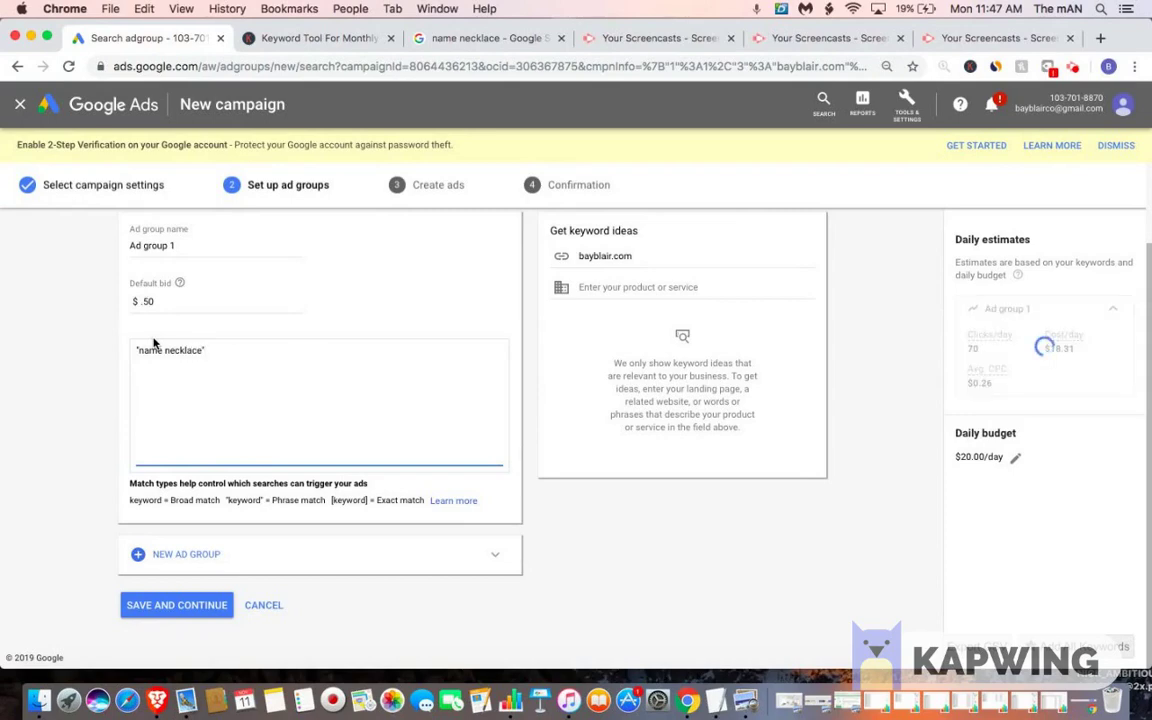
{"action": "key", "text": "Return"}
{"action": "type", "text": "\""}
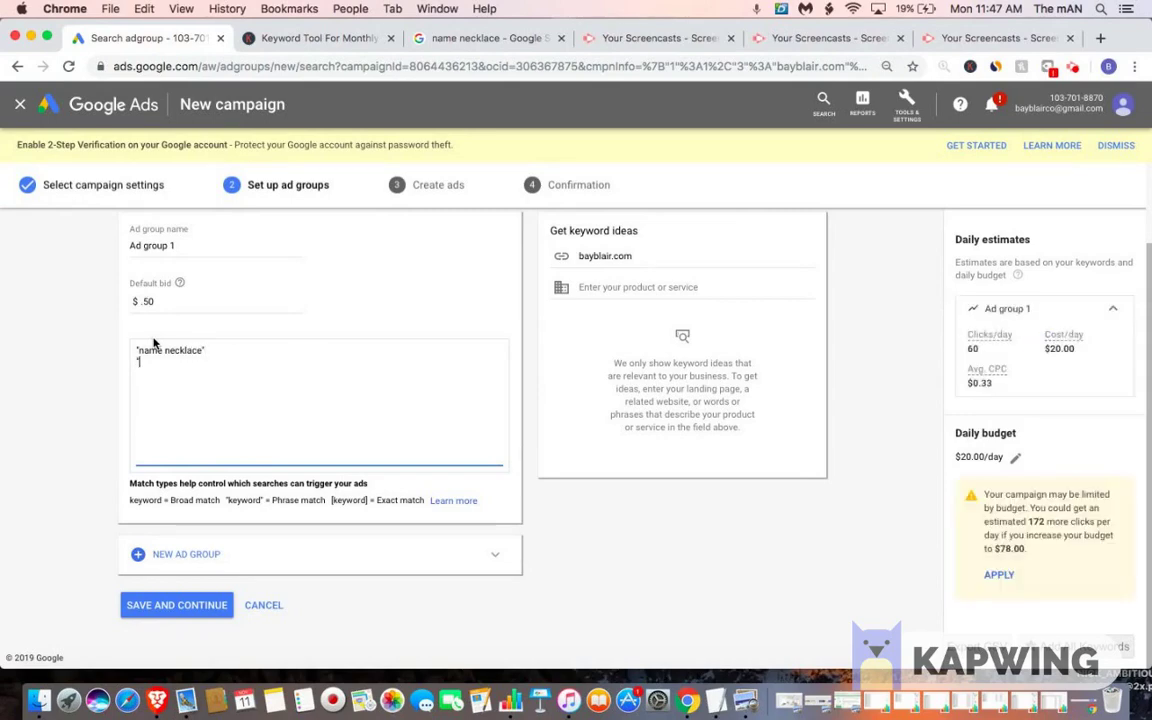
{"action": "type", "text": "custom necklace\" "}
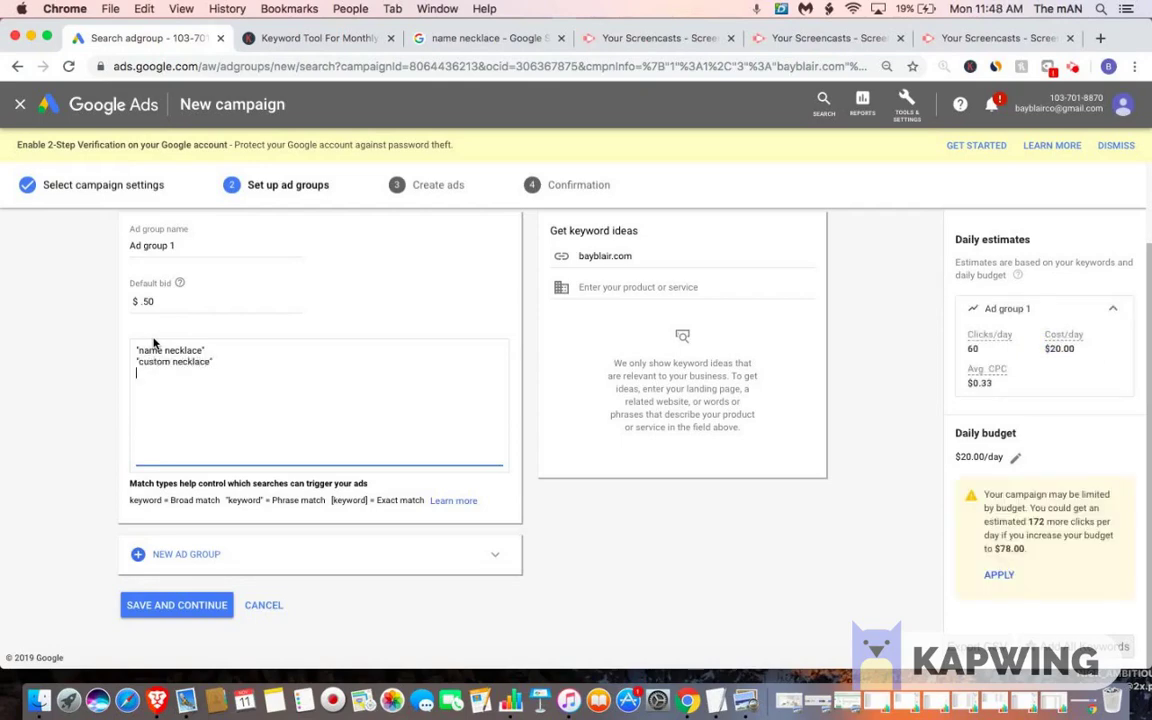
{"action": "type", "text": "\"person"}
{"action": "key", "text": "BackSpace"}
{"action": "key", "text": "BackSpace"}
{"action": "key", "text": "BackSpace"}
{"action": "key", "text": "BackSpace"}
{"action": "key", "text": "BackSpace"}
{"action": "key", "text": "BackSpace"}
{"action": "key", "text": "BackSpace"}
{"action": "key", "text": "BackSpace"}
{"action": "key", "text": "BackSpace"}
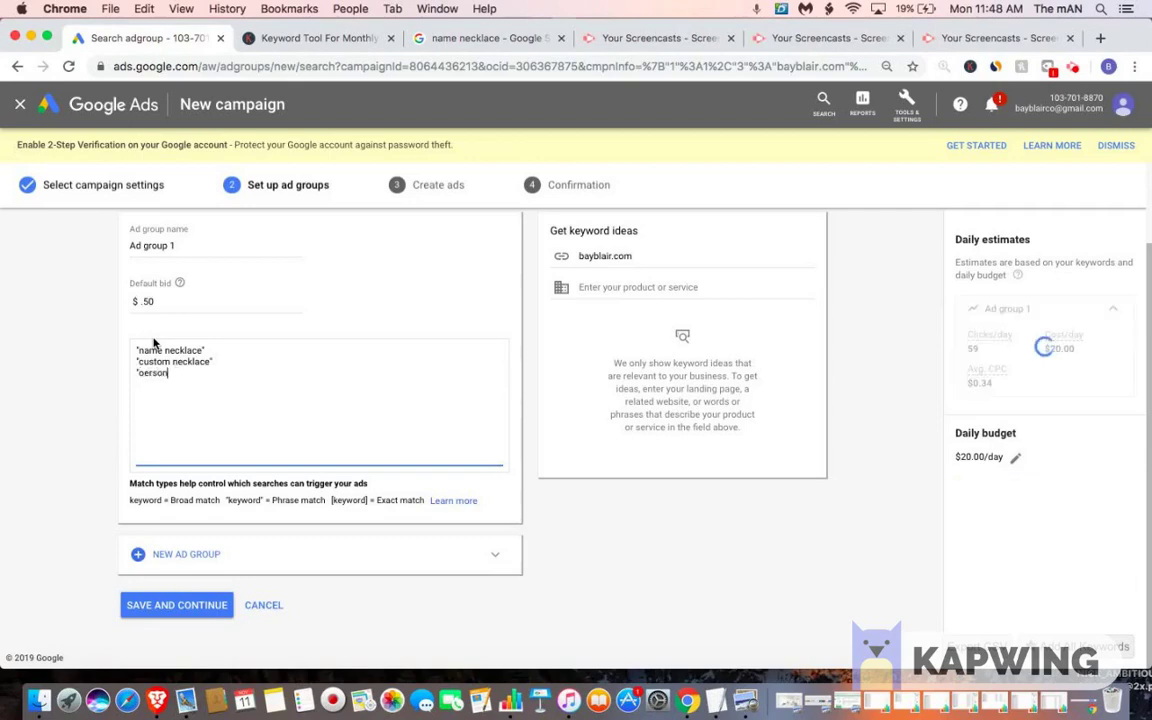
{"action": "type", "text": "pers"}
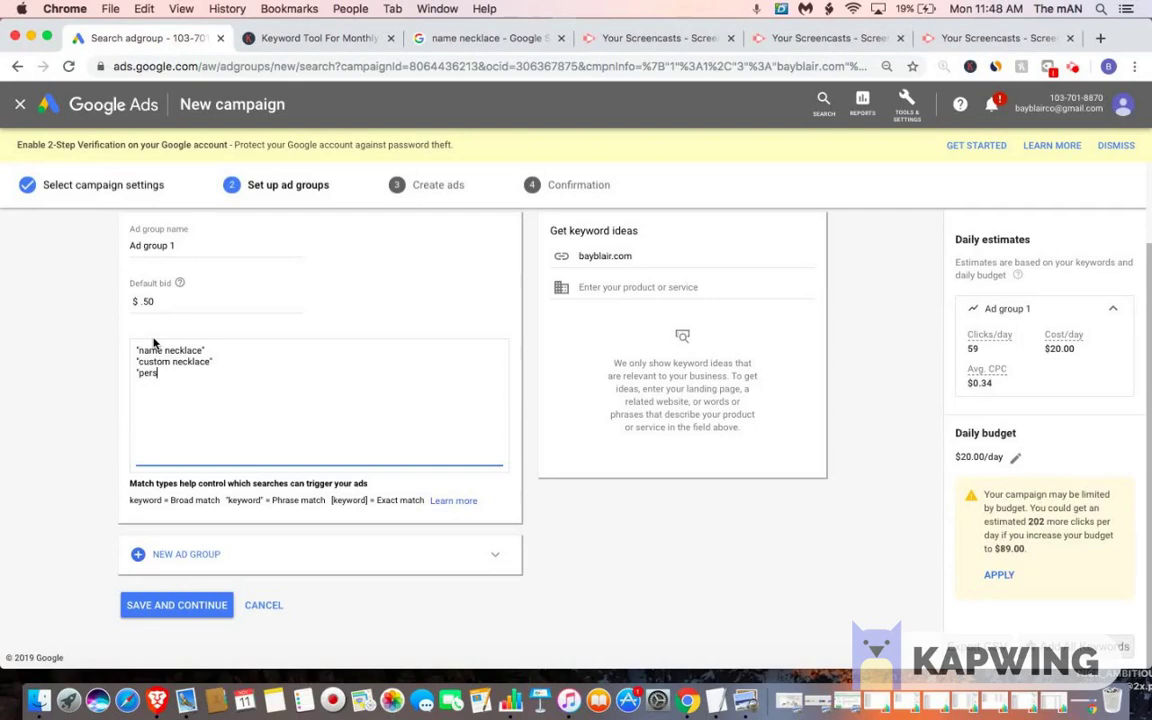
{"action": "type", "text": "onalized necklace"}
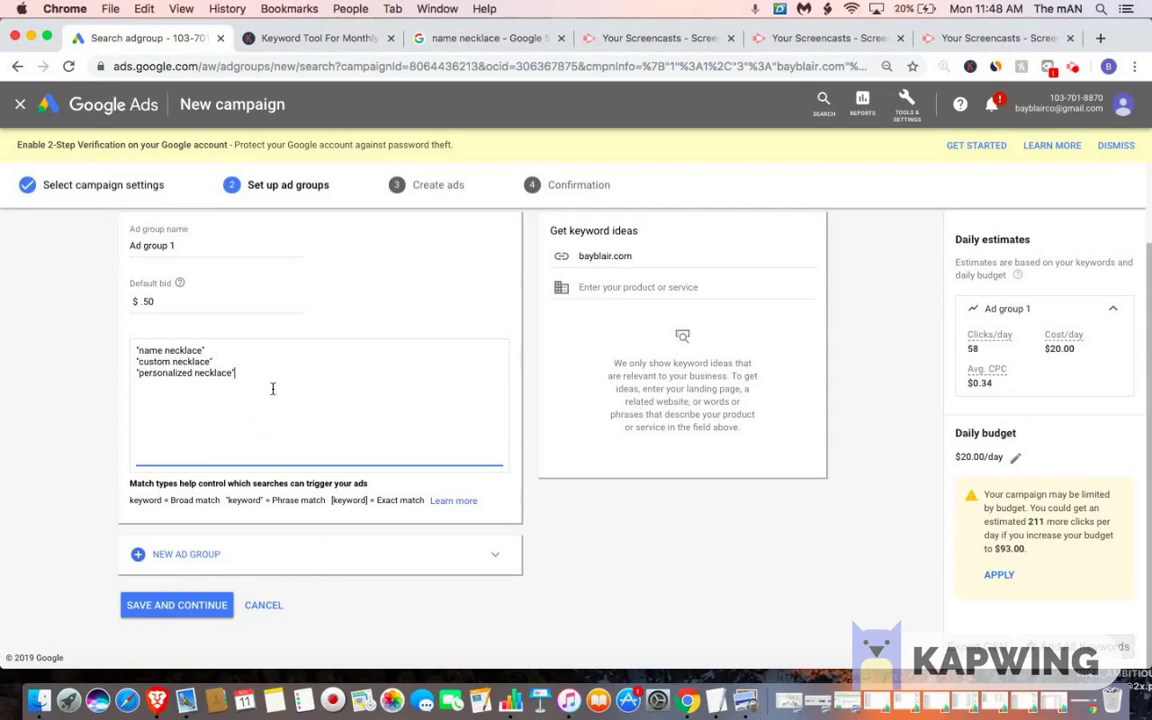
Step: Highlight the quoted keywords and the phrase-match example while explaining match types
{"action": "double_click", "coordinate": [240, 500]}
{"action": "left_click_drag", "start_coordinate": [245, 374], "coordinate": [136, 345]}
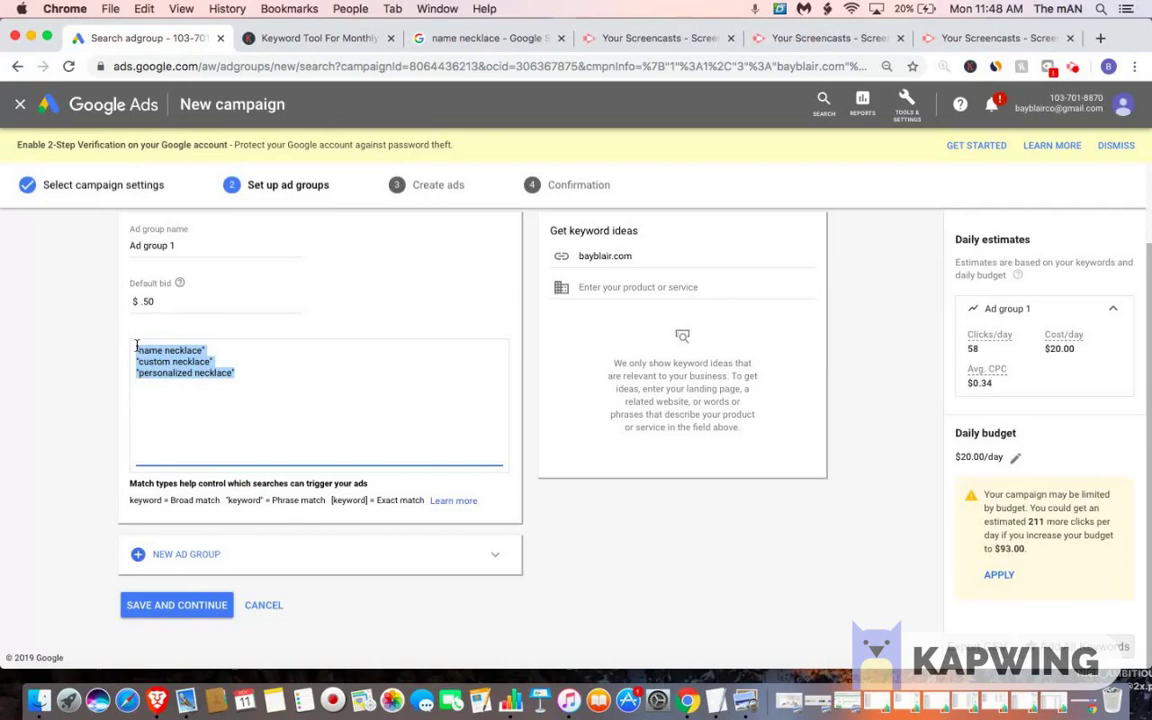
{"action": "left_click", "coordinate": [150, 351]}
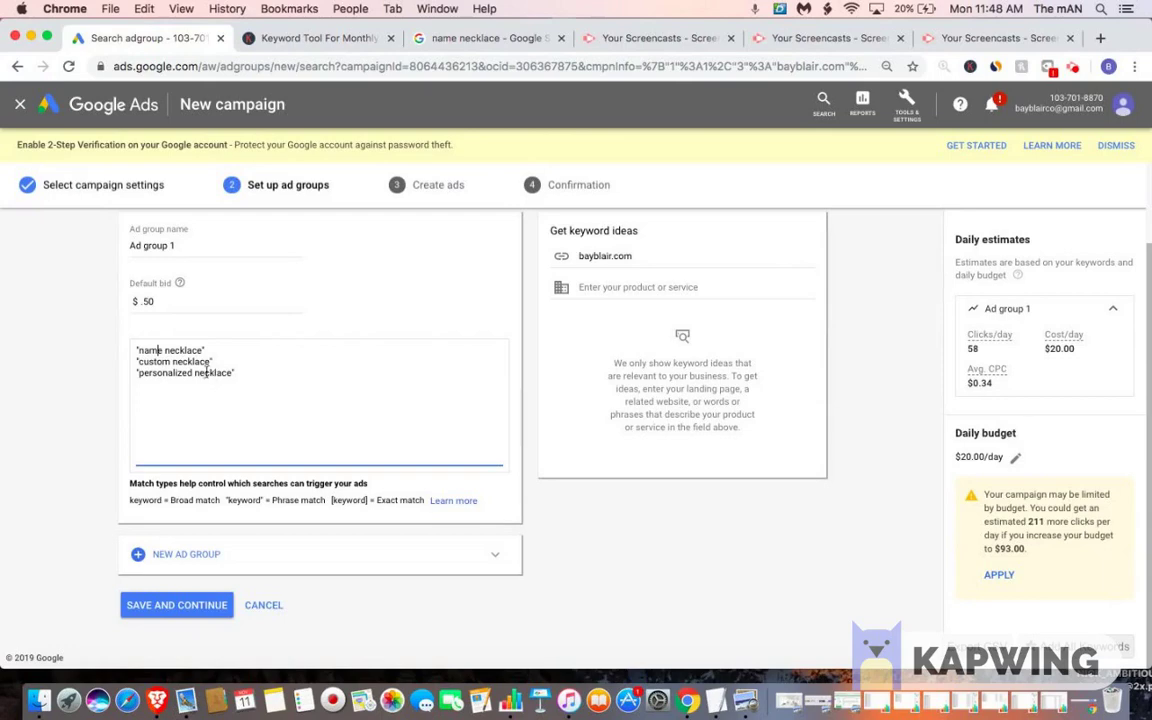
{"action": "double_click", "coordinate": [170, 350]}
{"action": "left_click_drag", "start_coordinate": [170, 350], "coordinate": [143, 349]}
Step: Highlight the exact- and broad-match explanations, then save the ad group
{"action": "left_click_drag", "start_coordinate": [370, 500], "coordinate": [419, 500]}
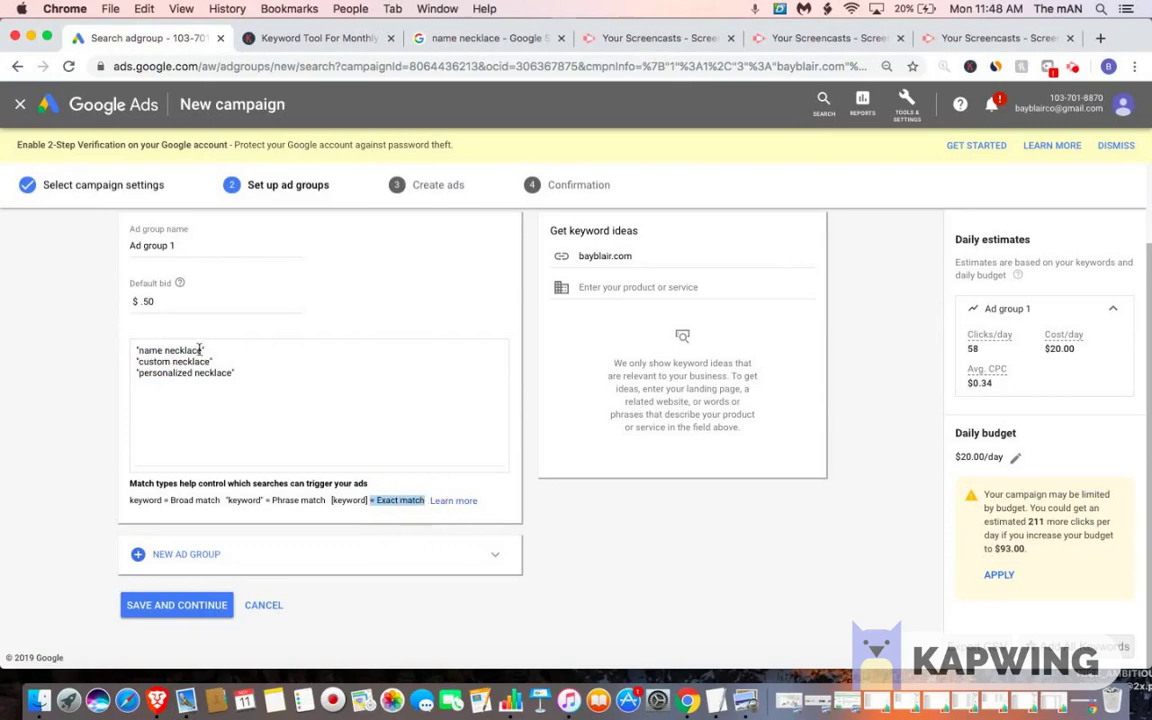
{"action": "left_click_drag", "start_coordinate": [204, 350], "coordinate": [150, 349]}
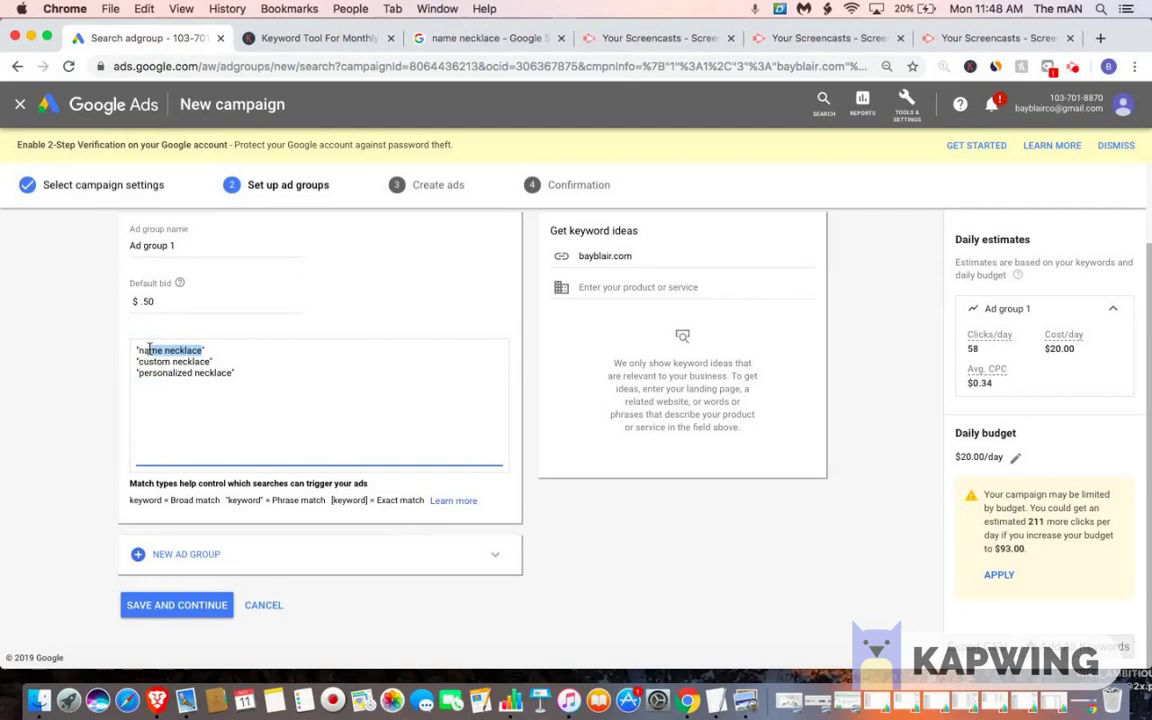
{"action": "left_click_drag", "start_coordinate": [220, 500], "coordinate": [181, 500]}
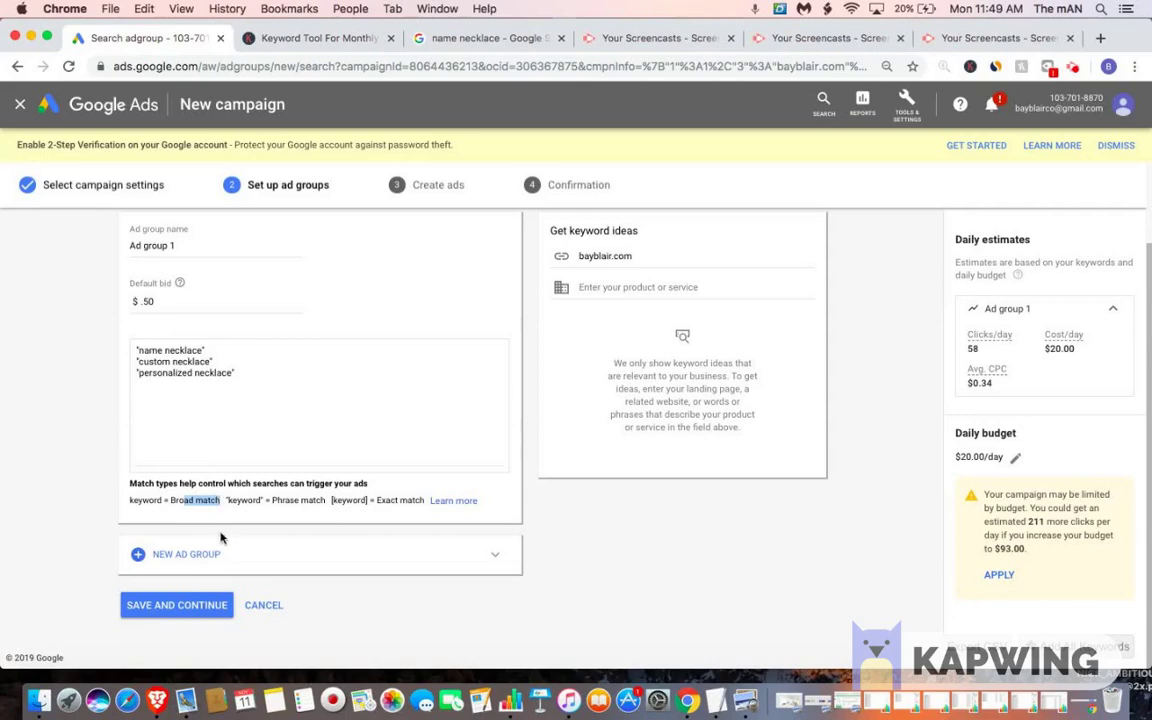
{"action": "left_click", "coordinate": [201, 605]}
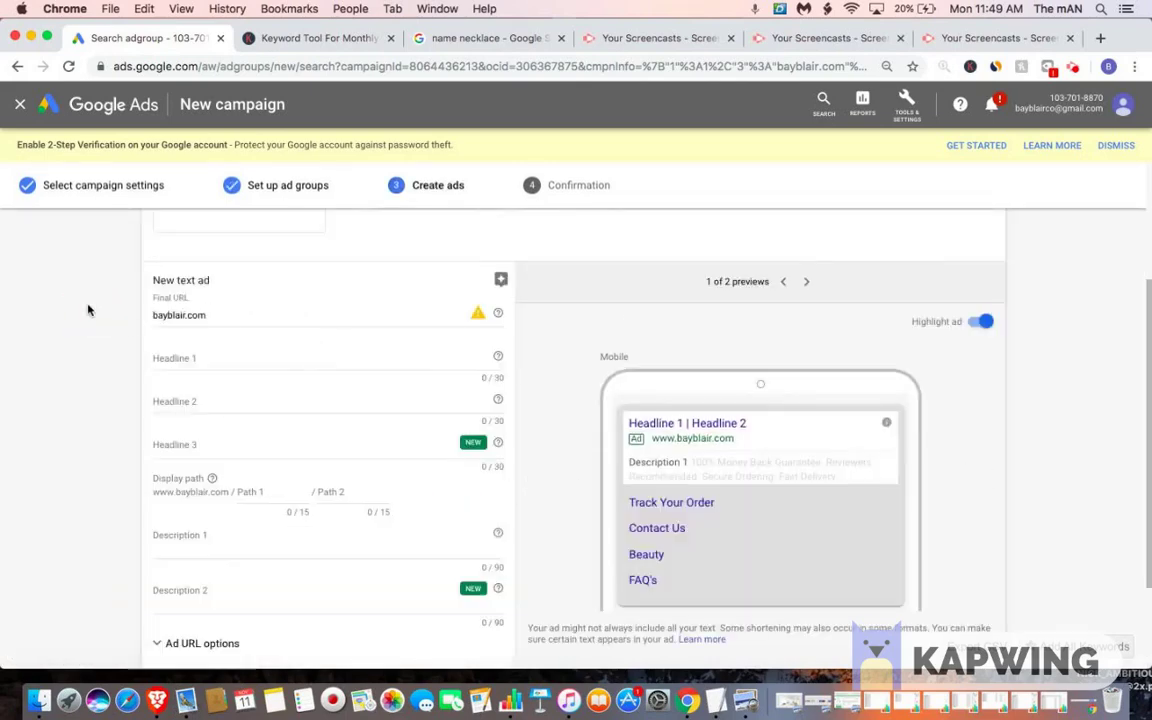
Step: Enter 'Free Shipping Today Only' as Headline 1
{"action": "scroll", "coordinate": [87, 310], "scroll_direction": "up", "scroll_amount": 3}
{"action": "scroll", "coordinate": [87, 310], "scroll_direction": "down", "scroll_amount": 3}
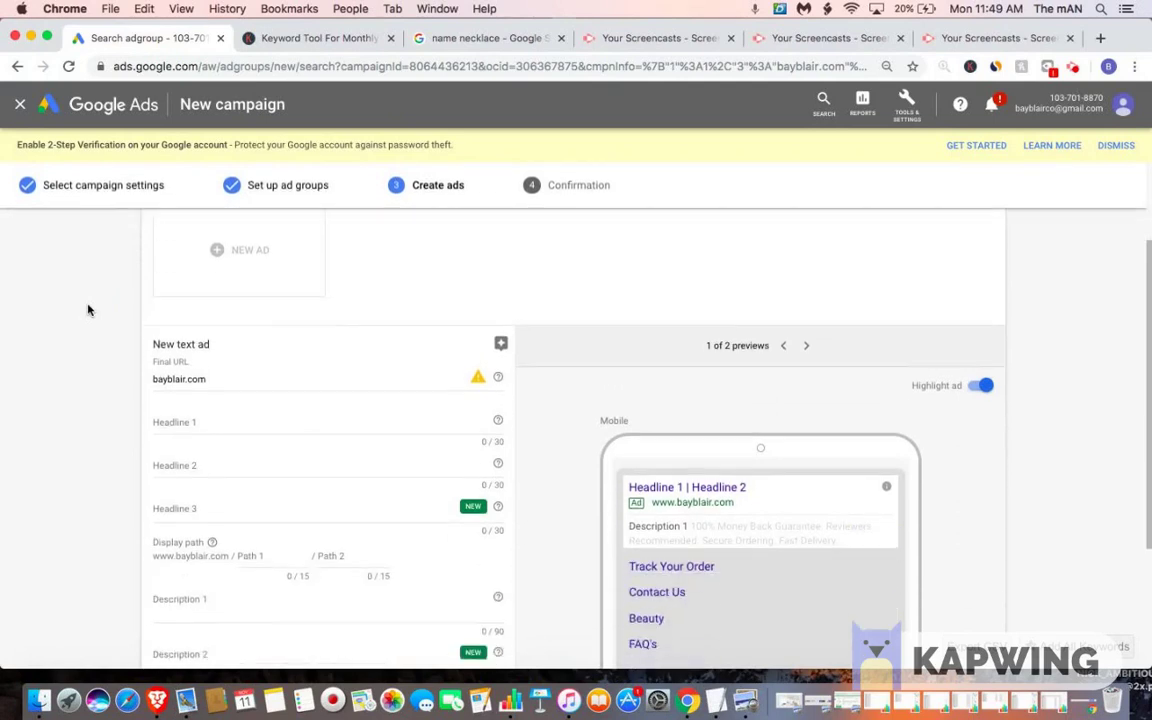
{"action": "left_click", "coordinate": [178, 355]}
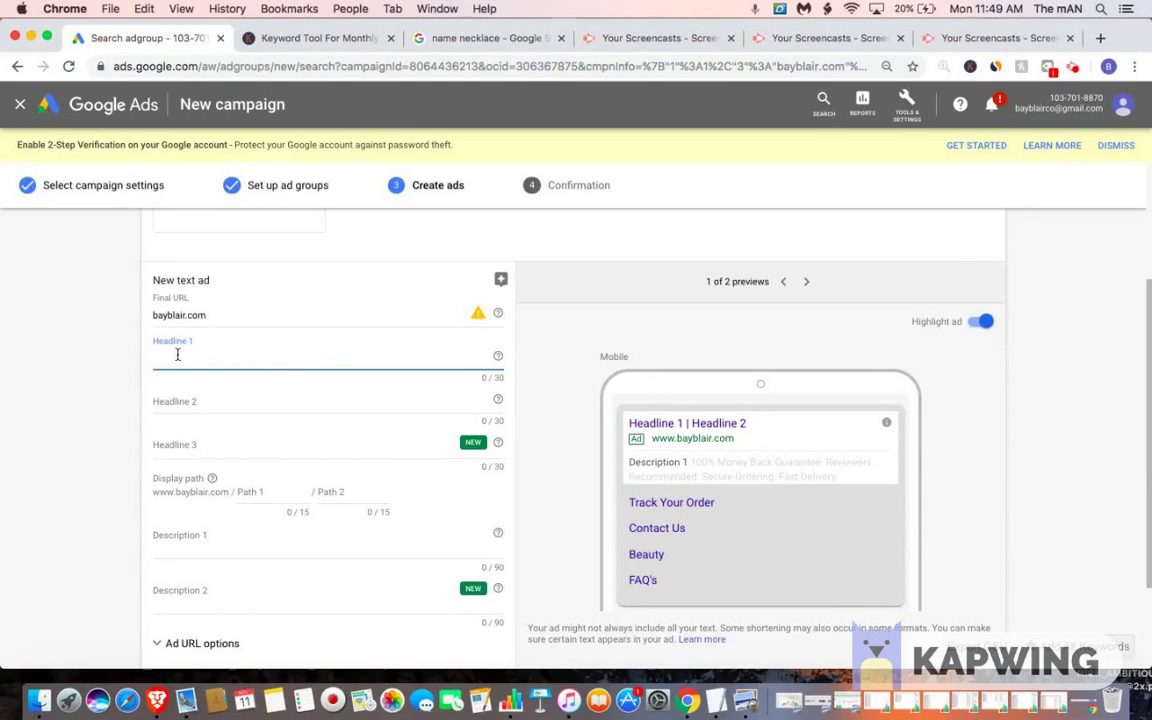
{"action": "type", "text": "Free"}
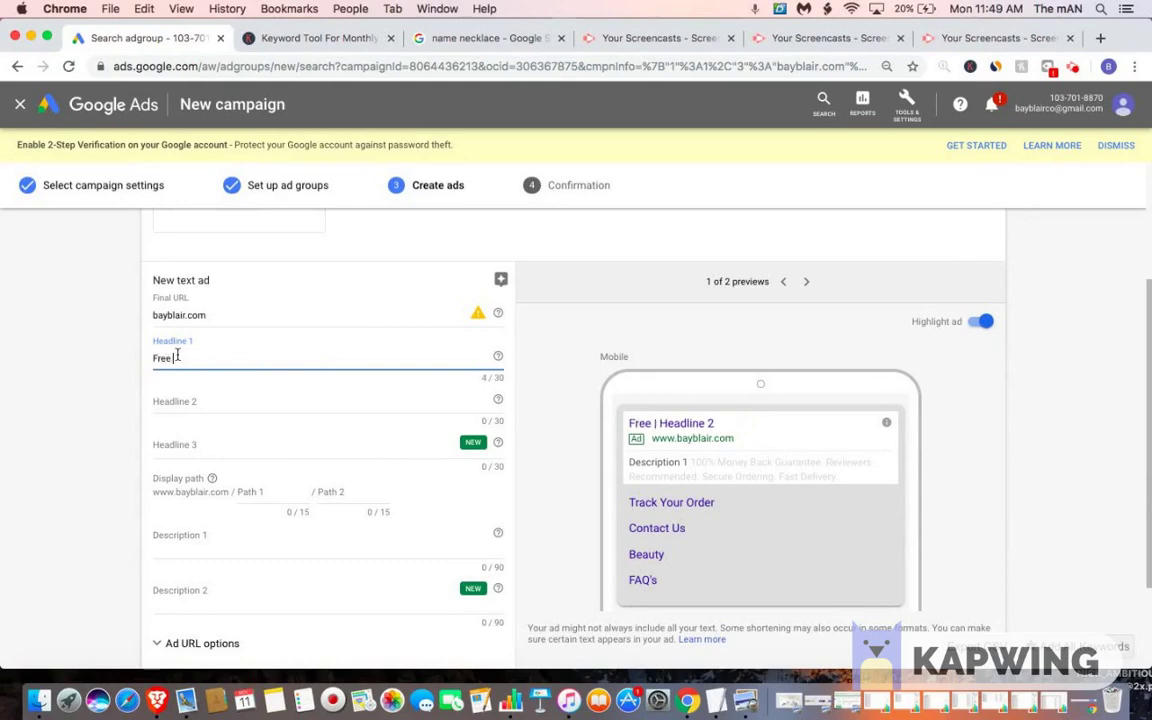
{"action": "type", "text": " Shippinh"}
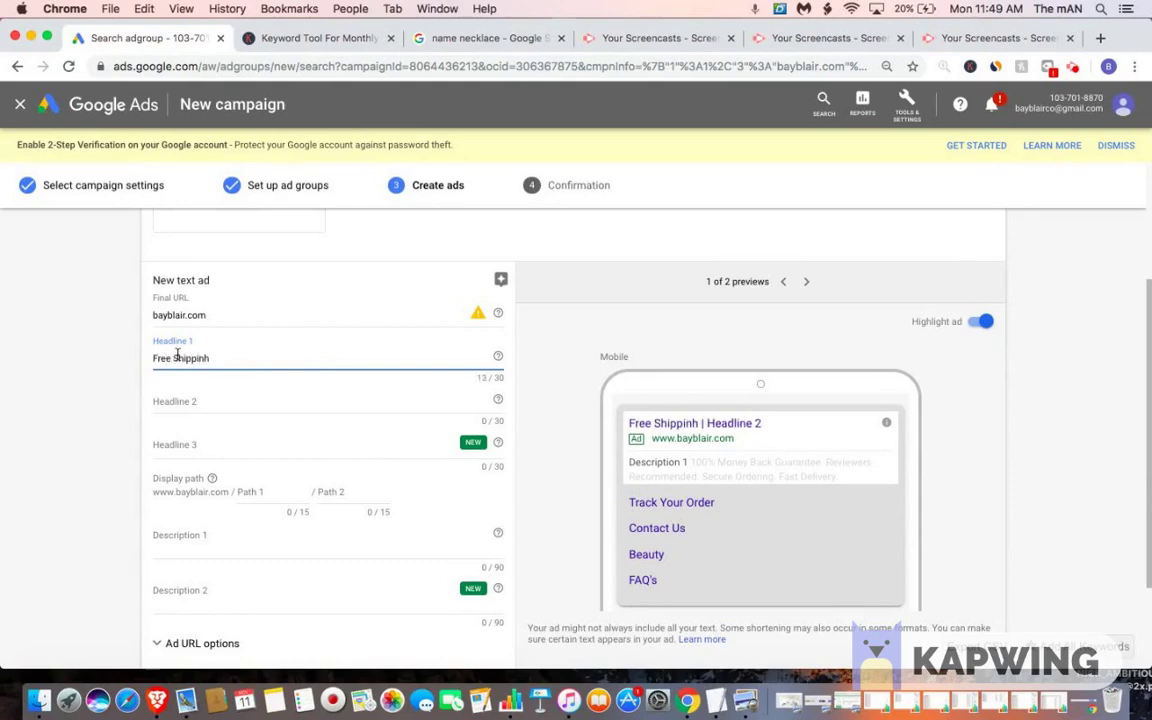
{"action": "key", "text": "BackSpace"}
{"action": "type", "text": "g Today"}
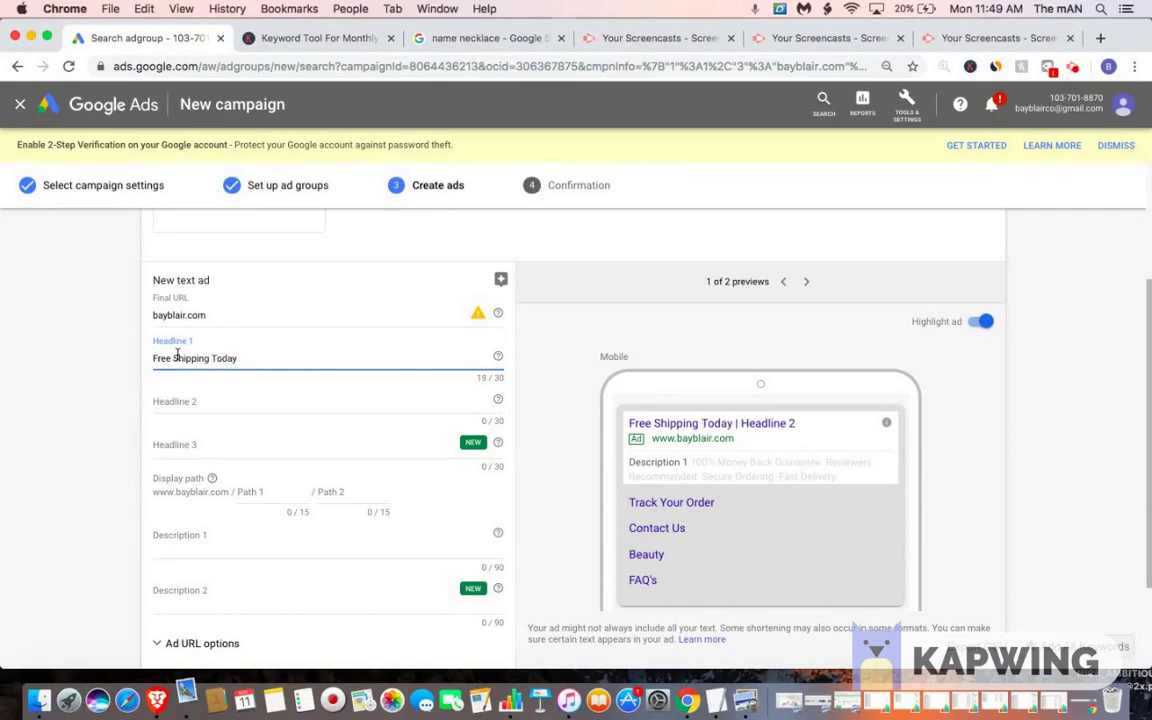
{"action": "type", "text": " Only"}
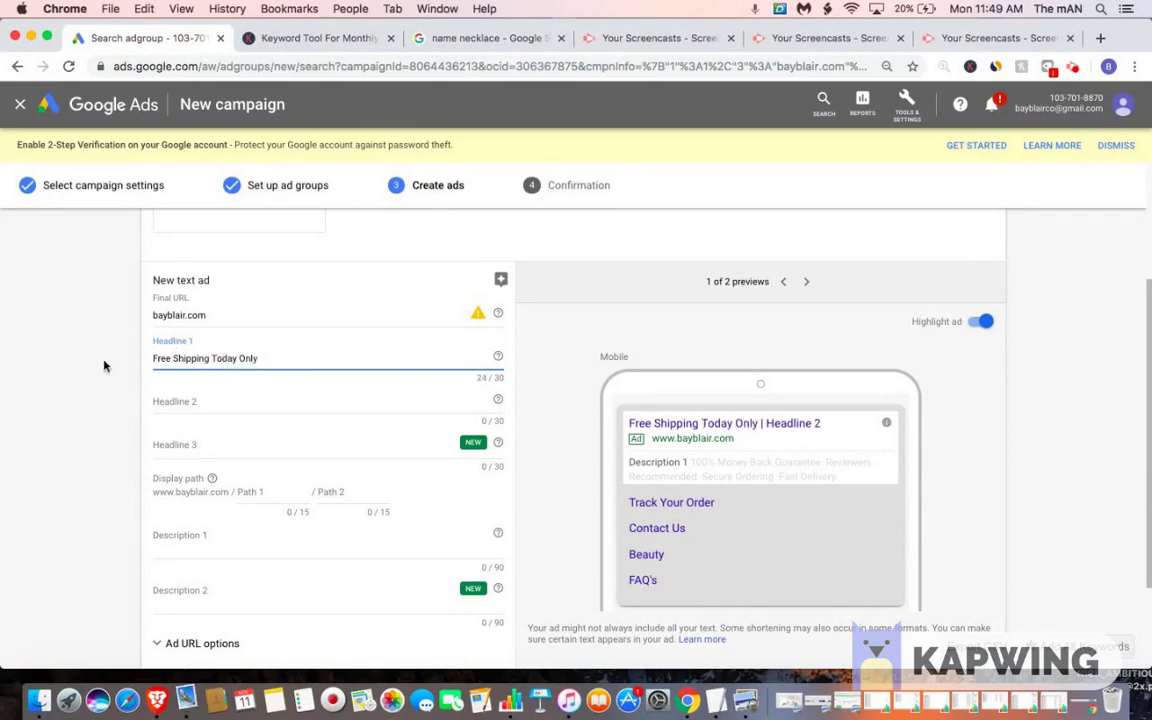
Step: Enter 'Best Name Necklace' as Headline 2 and 'Only $29' as Headline 3
{"action": "left_click", "coordinate": [173, 412]}
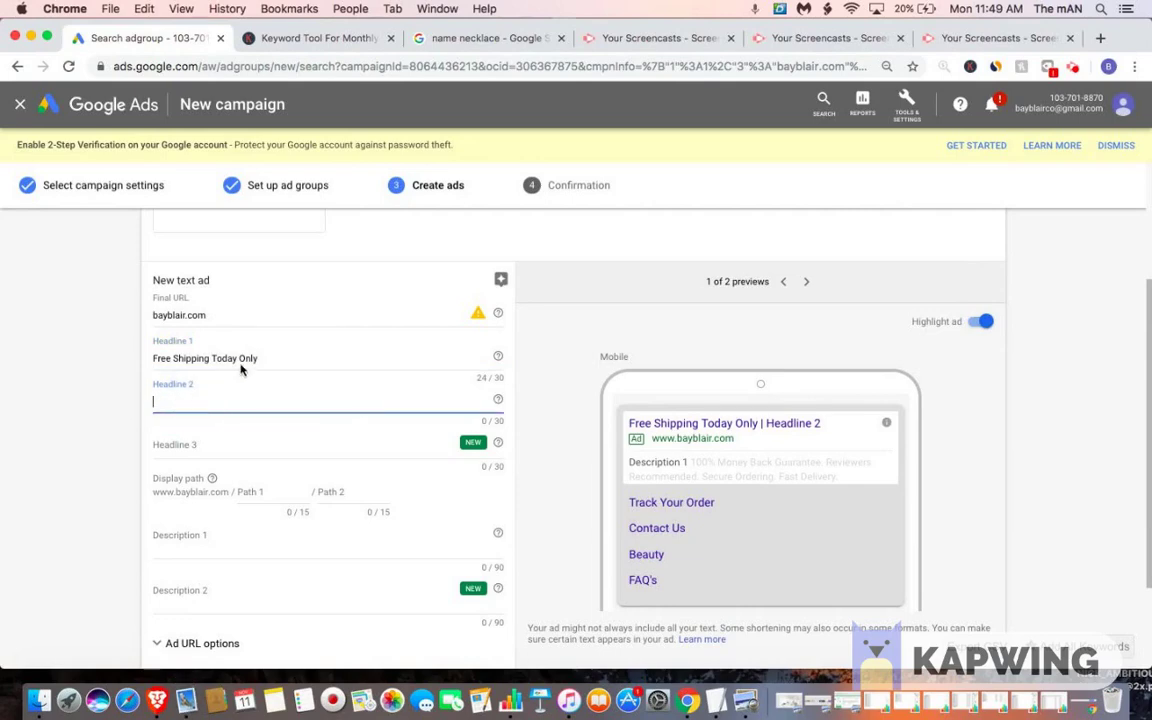
{"action": "type", "text": "B"}
{"action": "key", "text": "BackSpace"}
{"action": "type", "text": "Best Name Ne"}
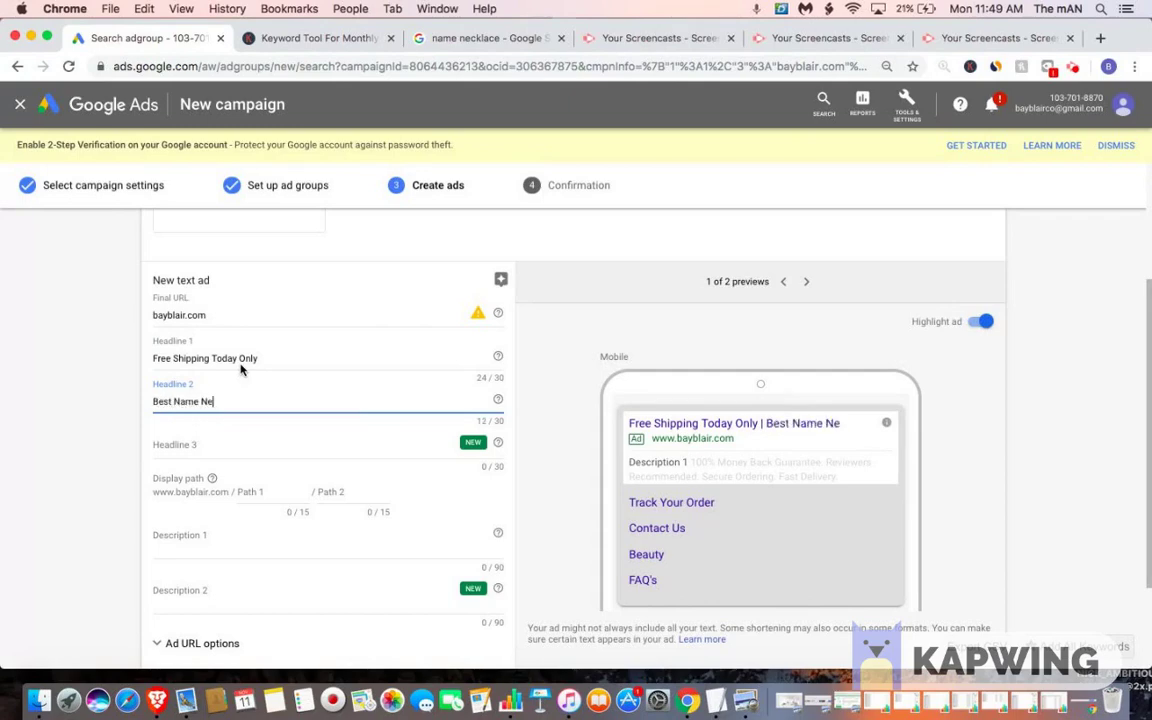
{"action": "type", "text": "cklace"}
{"action": "left_click", "coordinate": [216, 441]}
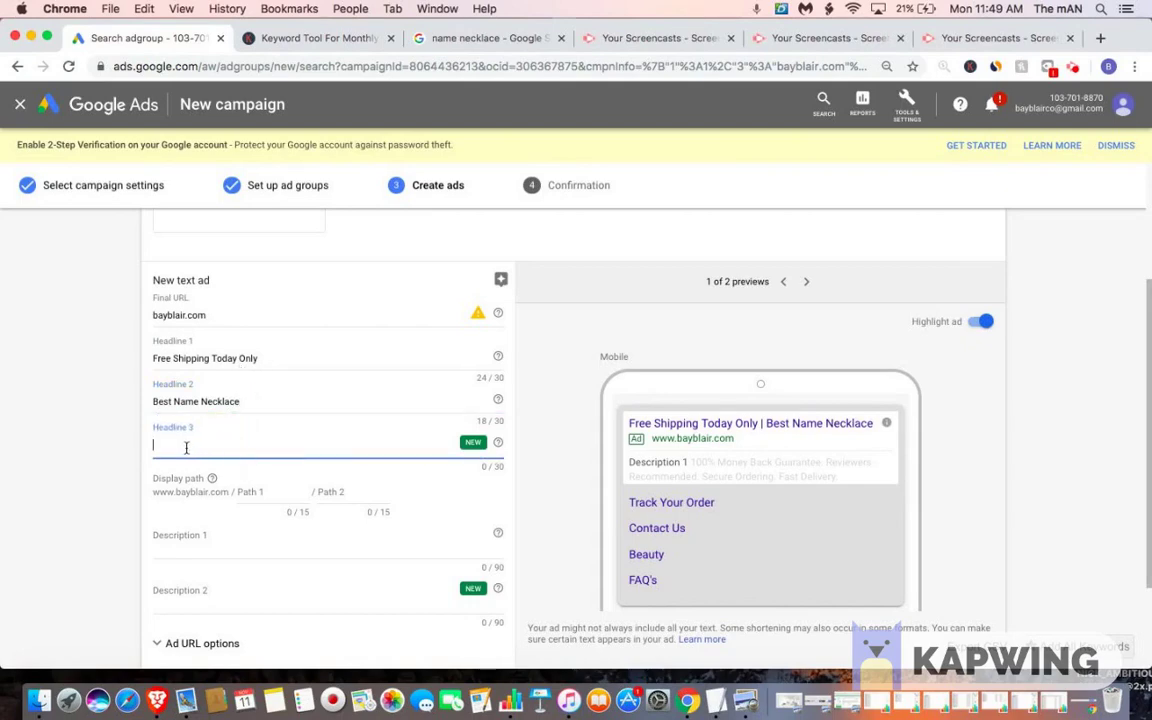
{"action": "type", "text": "on"}
{"action": "key", "text": "BackSpace"}
{"action": "key", "text": "BackSpace"}
{"action": "type", "text": "O"}
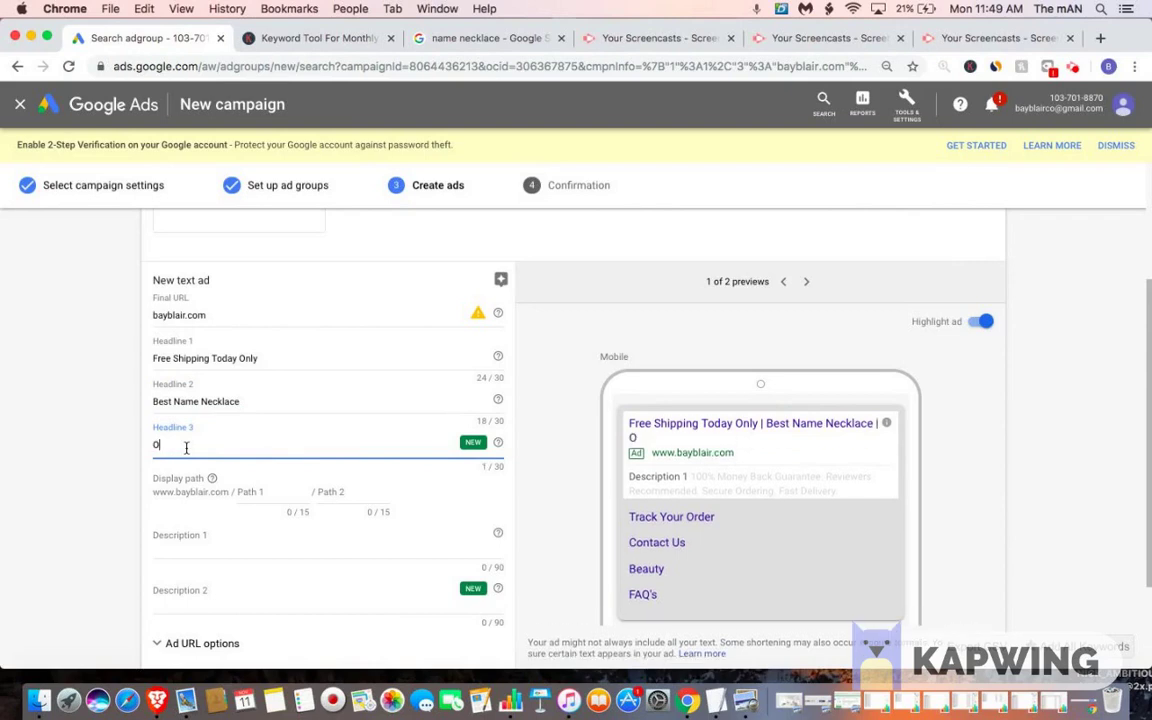
{"action": "type", "text": "nly $29"}
{"action": "left_click", "coordinate": [70, 462]}
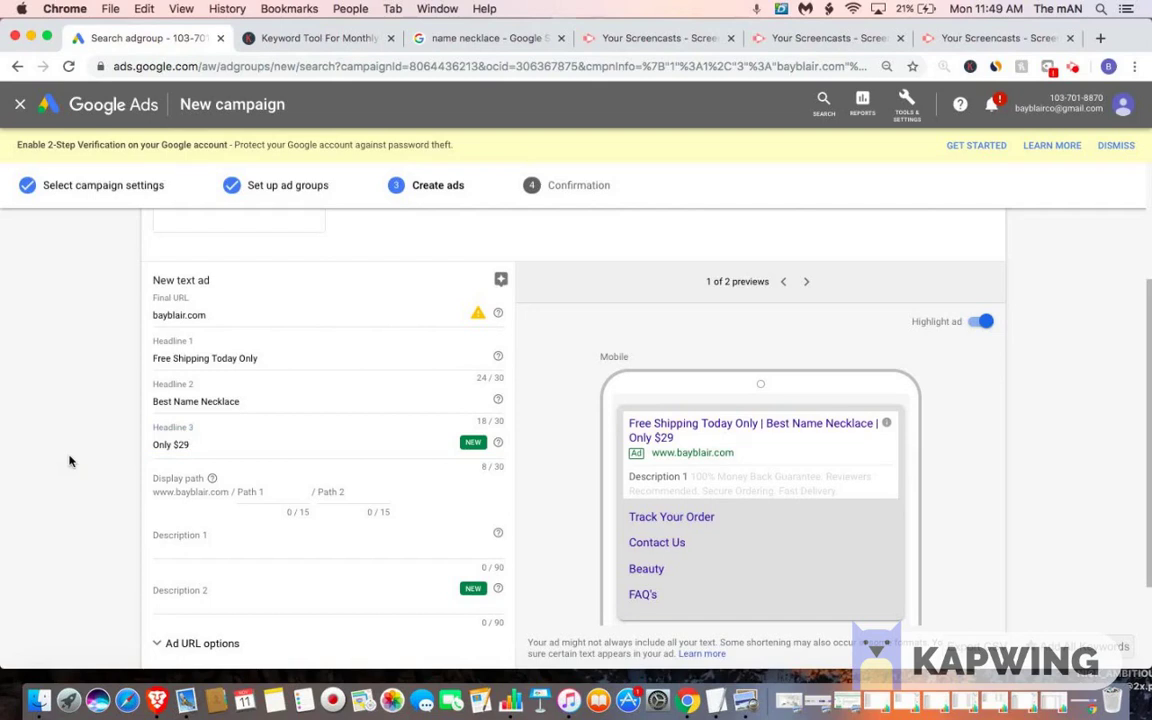
Step: Set the ad's display path to name/necklace
{"action": "scroll", "coordinate": [80, 458], "scroll_direction": "down", "scroll_amount": 3}
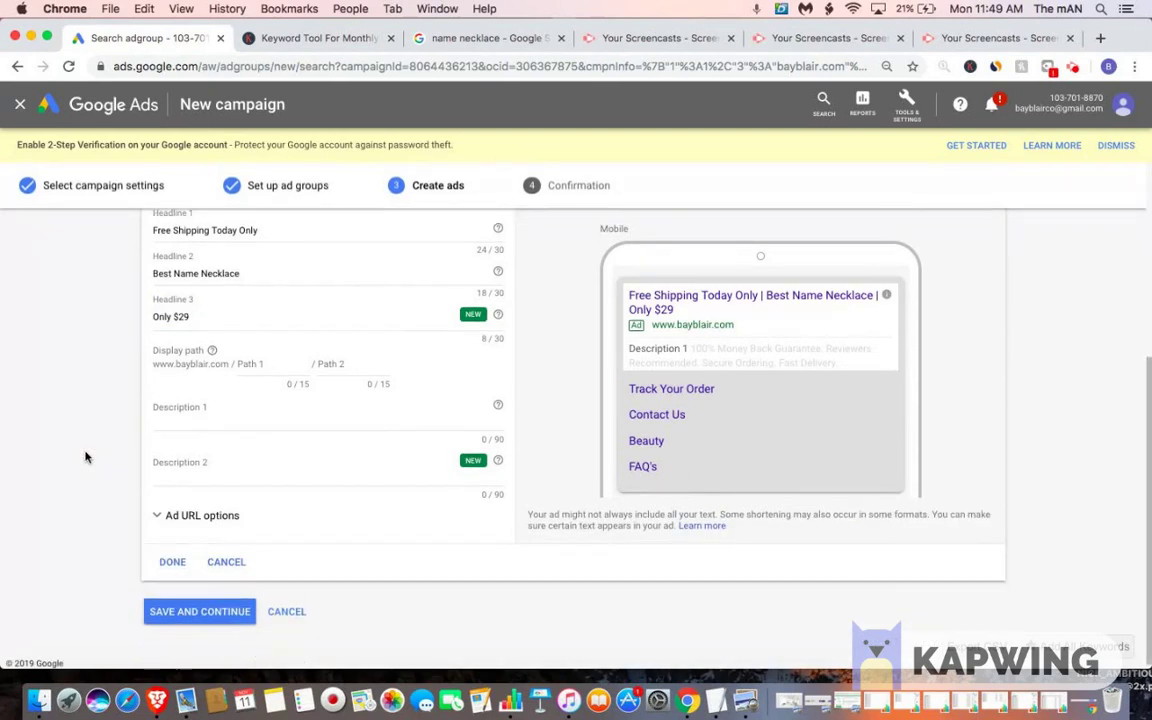
{"action": "left_click", "coordinate": [245, 357]}
{"action": "type", "text": "name"}
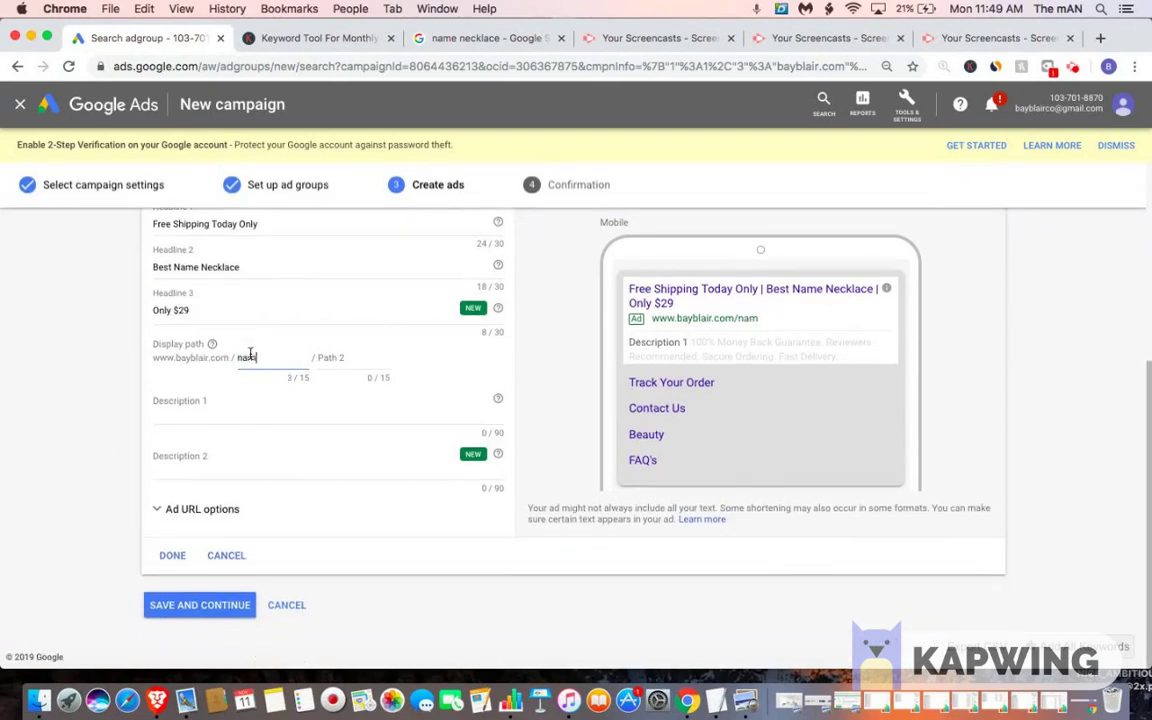
{"action": "left_click", "coordinate": [381, 358]}
{"action": "left_click", "coordinate": [270, 361]}
{"action": "left_click", "coordinate": [364, 358]}
{"action": "type", "text": "necklace"}
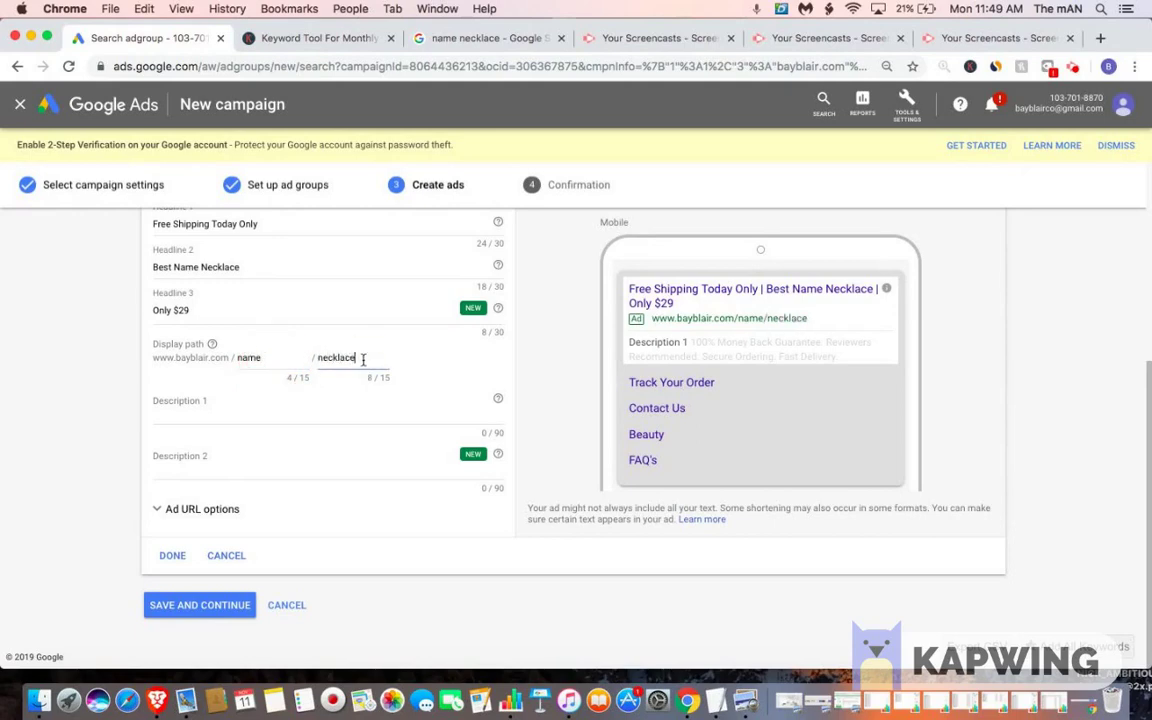
Step: Write Description 1: 'Get your name necklace today! We have many select styles that wont break the bank!'
{"action": "left_click", "coordinate": [193, 406]}
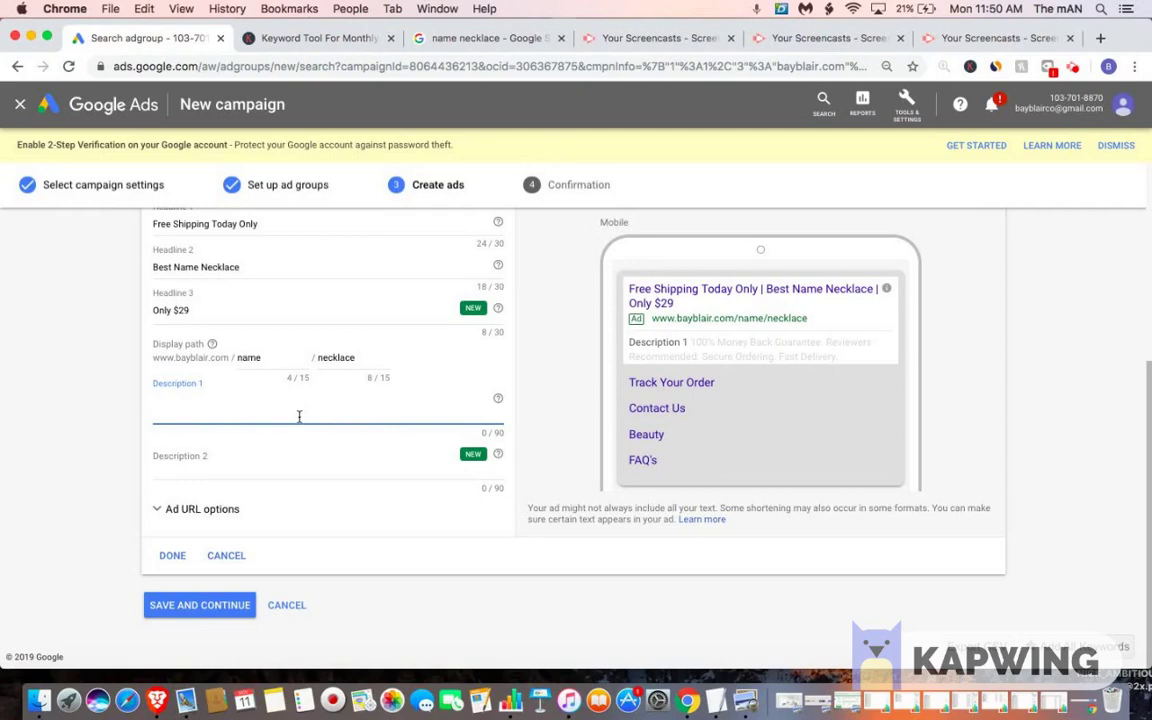
{"action": "type", "text": "G"}
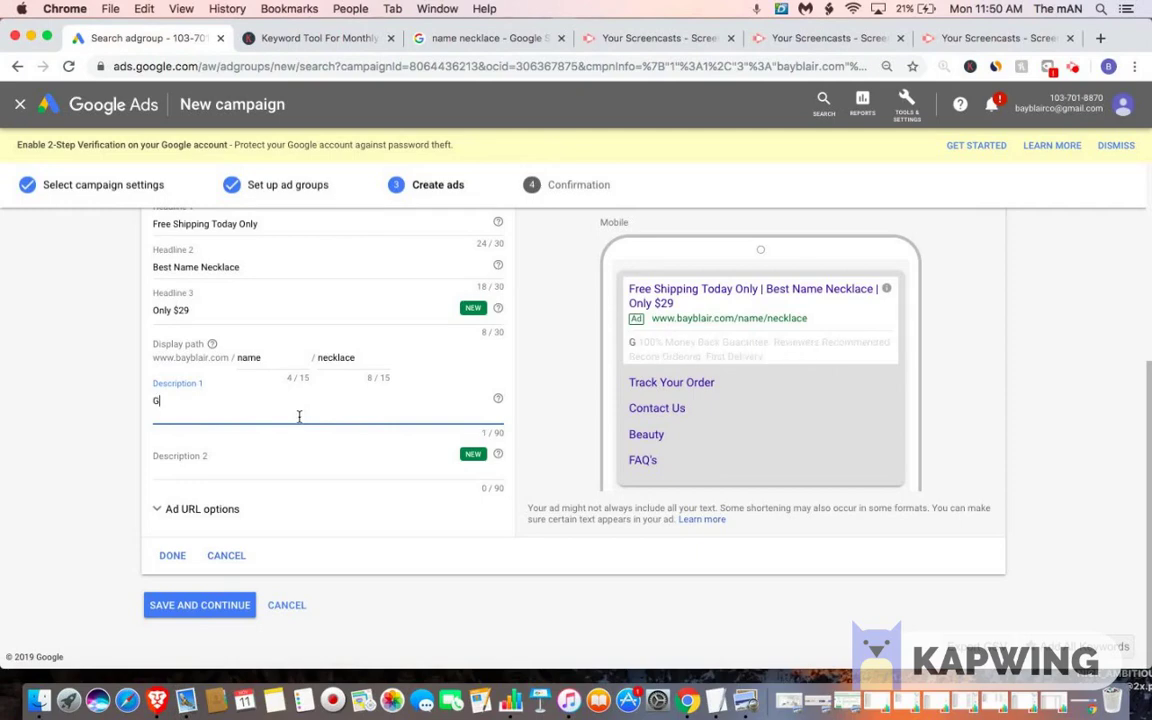
{"action": "type", "text": "et yo"}
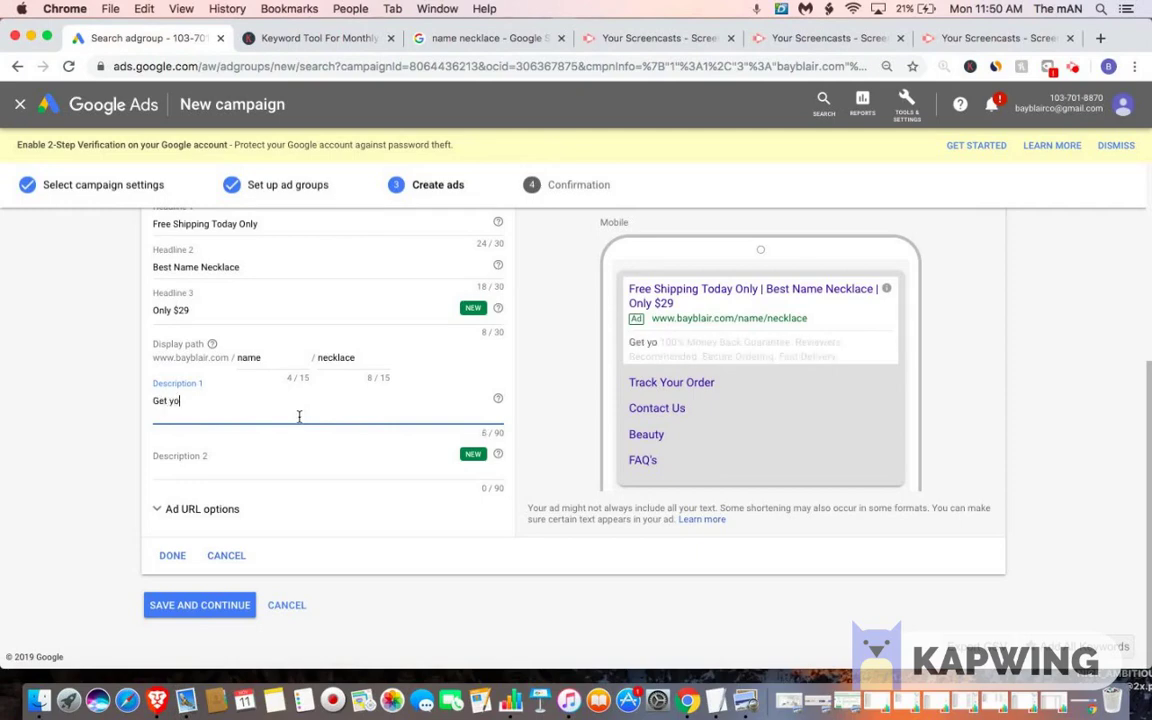
{"action": "type", "text": "ur name necklace today!"}
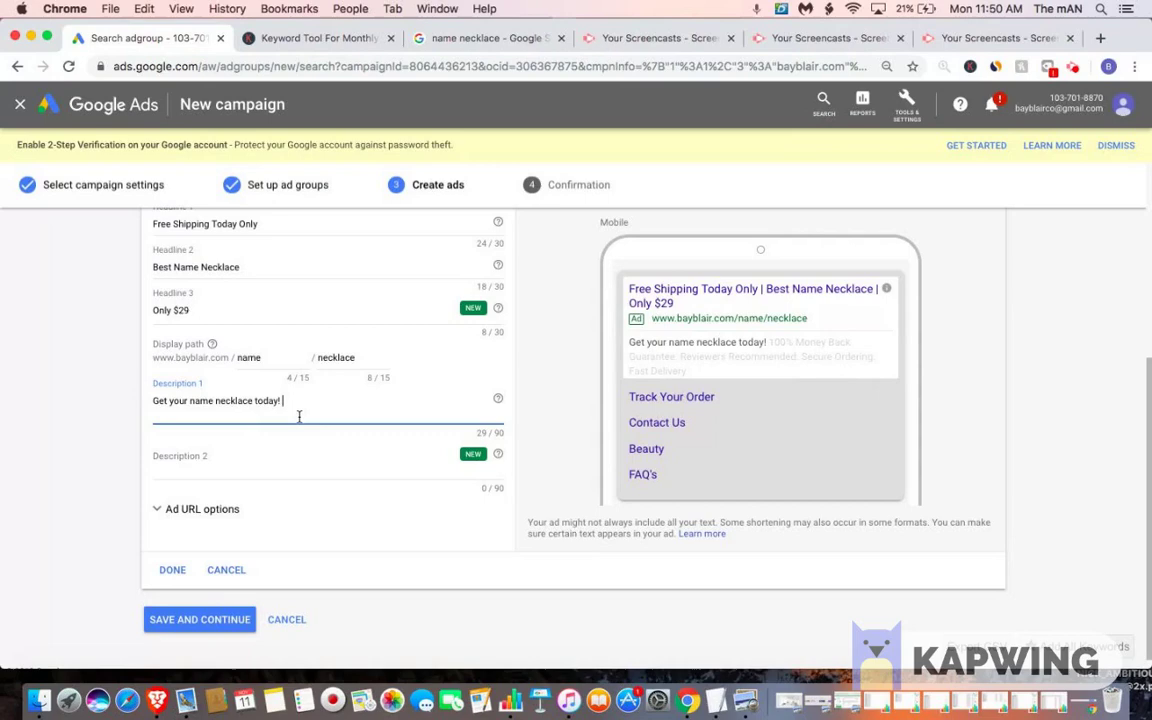
{"action": "type", "text": "Wehave"}
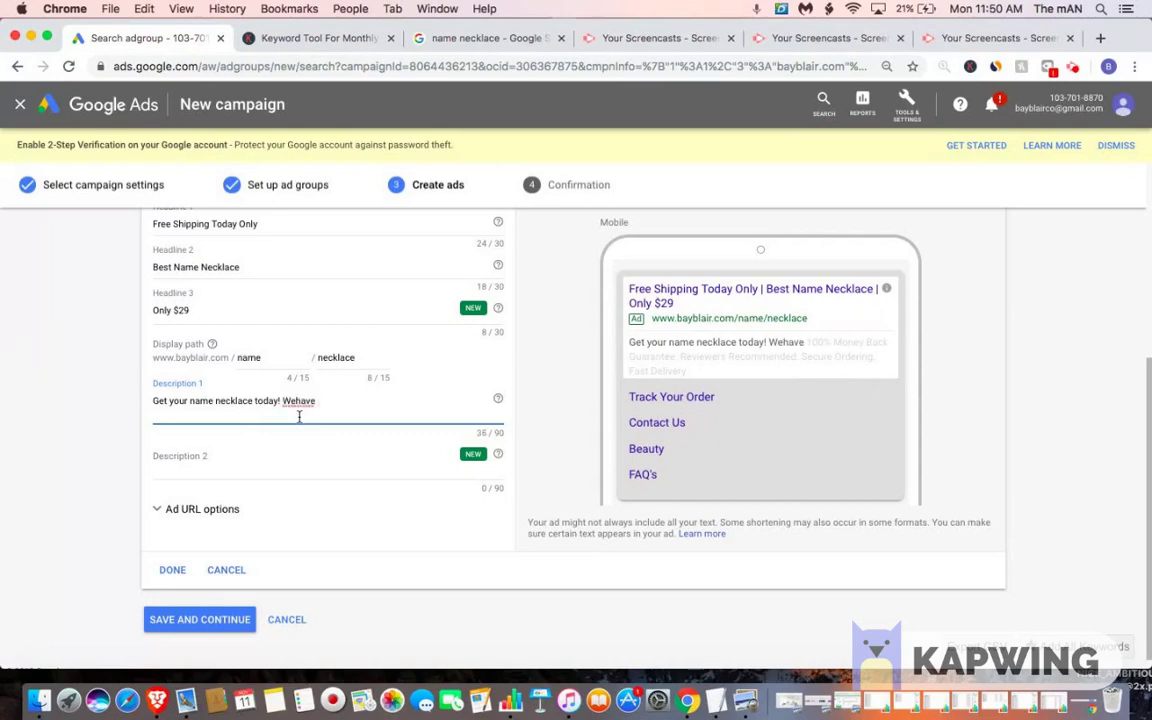
{"action": "type", "text": " many"}
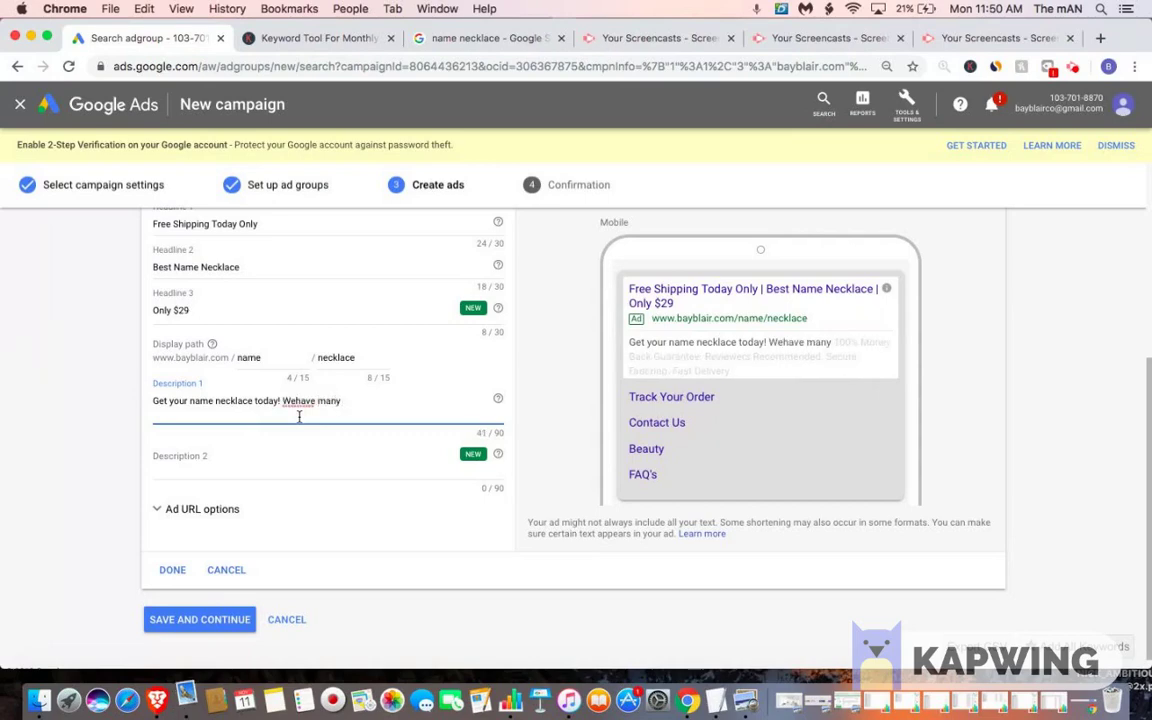
{"action": "left_click", "coordinate": [296, 400]}
{"action": "left_click", "coordinate": [368, 404]}
{"action": "type", "text": "s"}
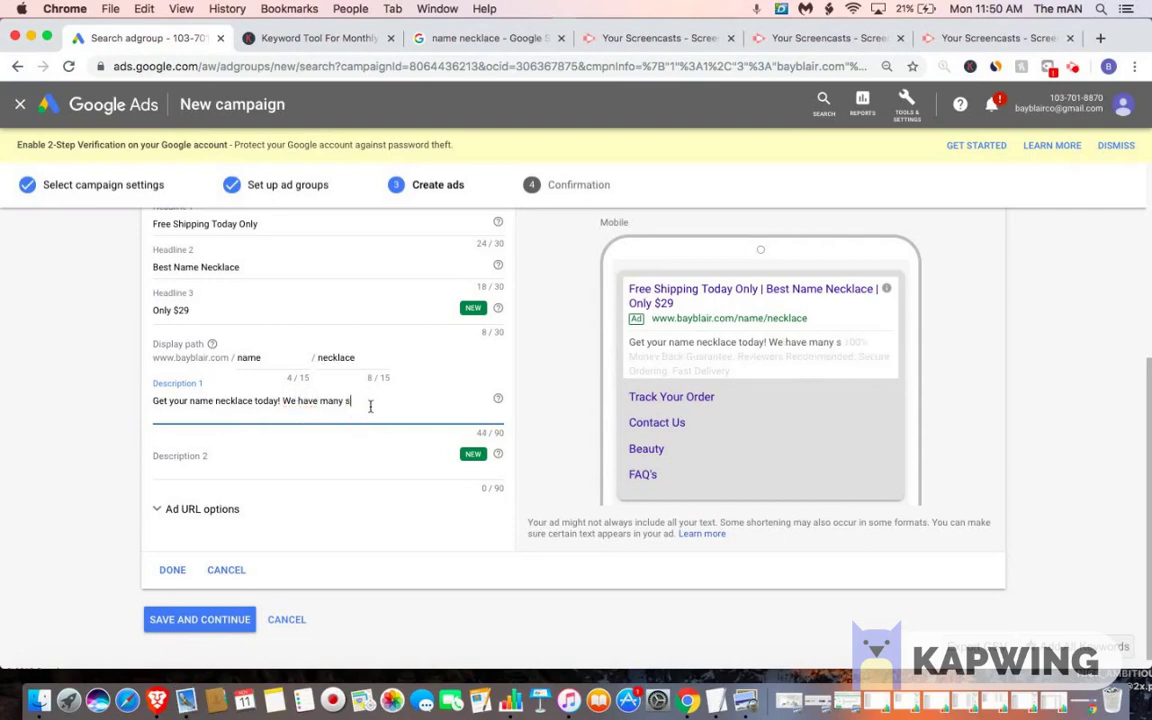
{"action": "type", "text": "elect styles that"}
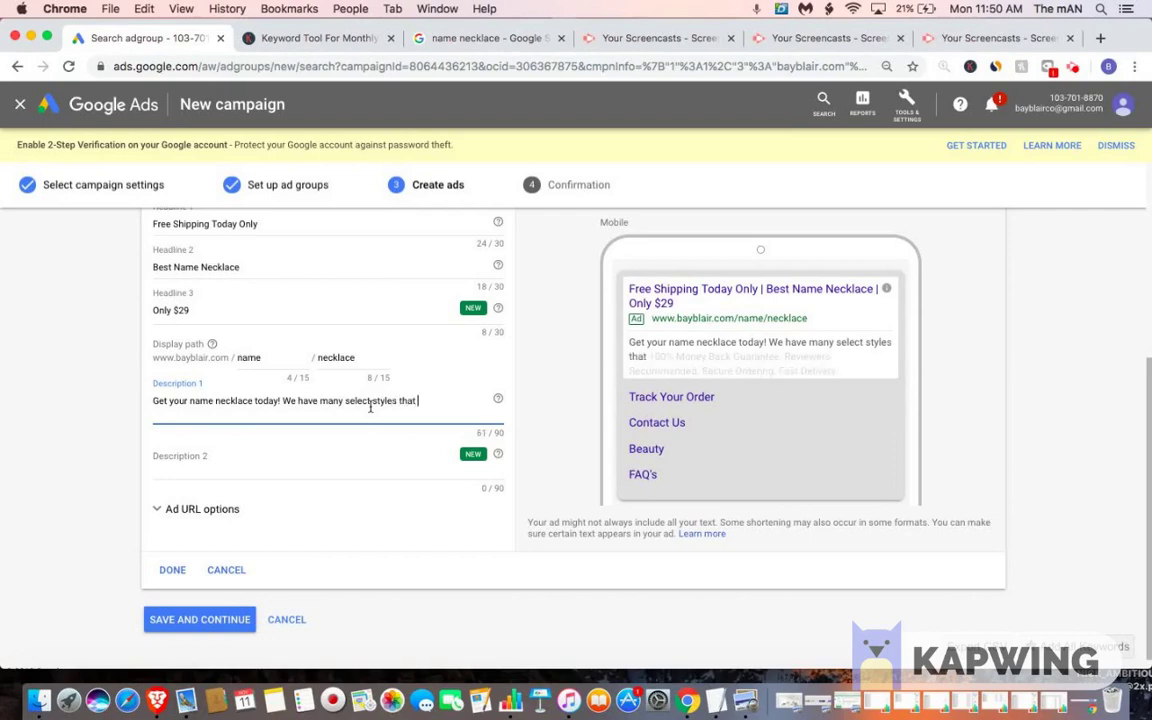
{"action": "type", "text": " wont bre"}
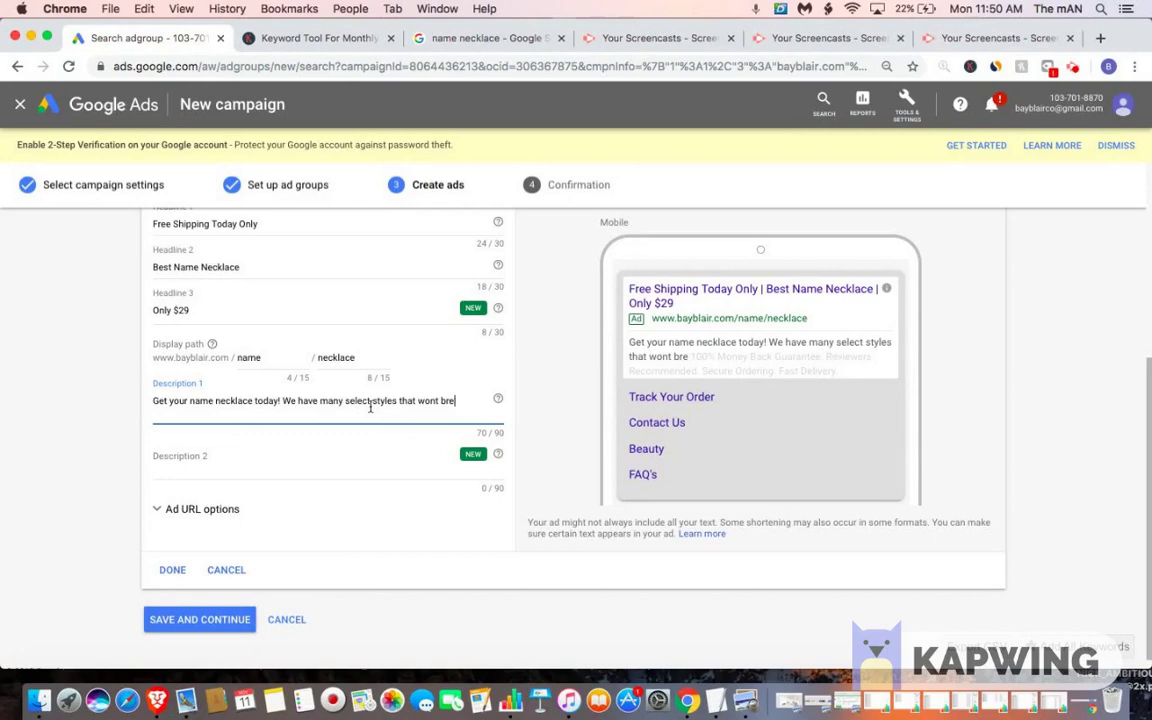
{"action": "type", "text": "ak the bank"}
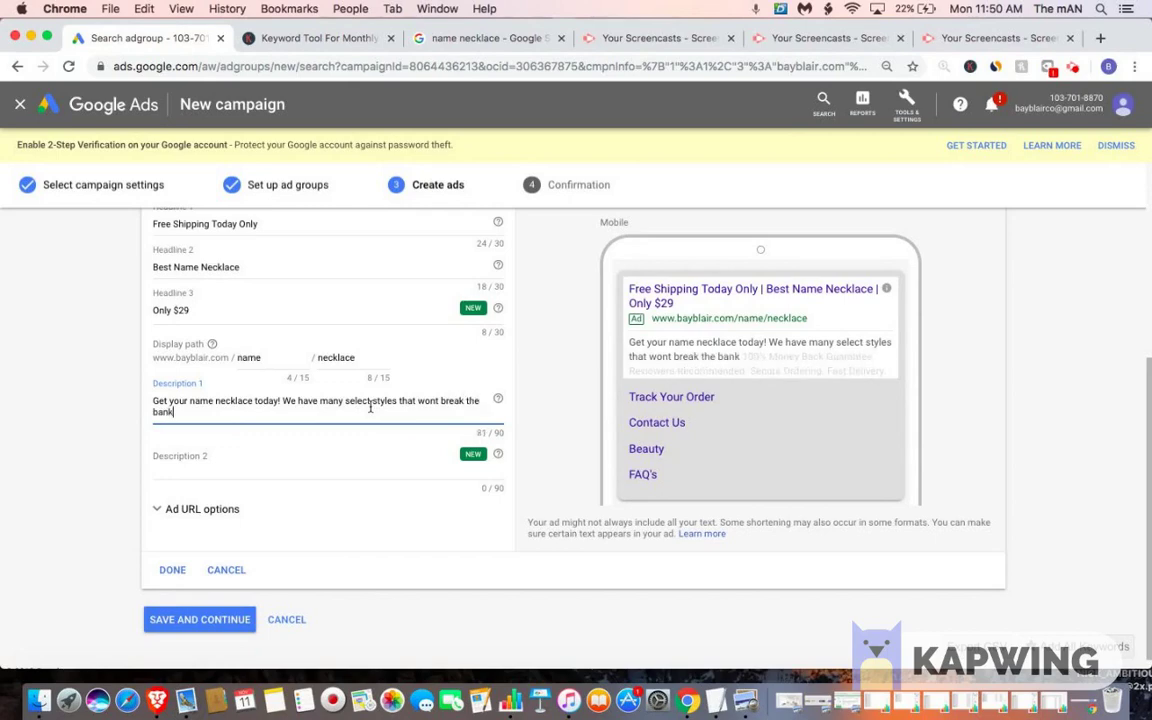
{"action": "type", "text": "! We h"}
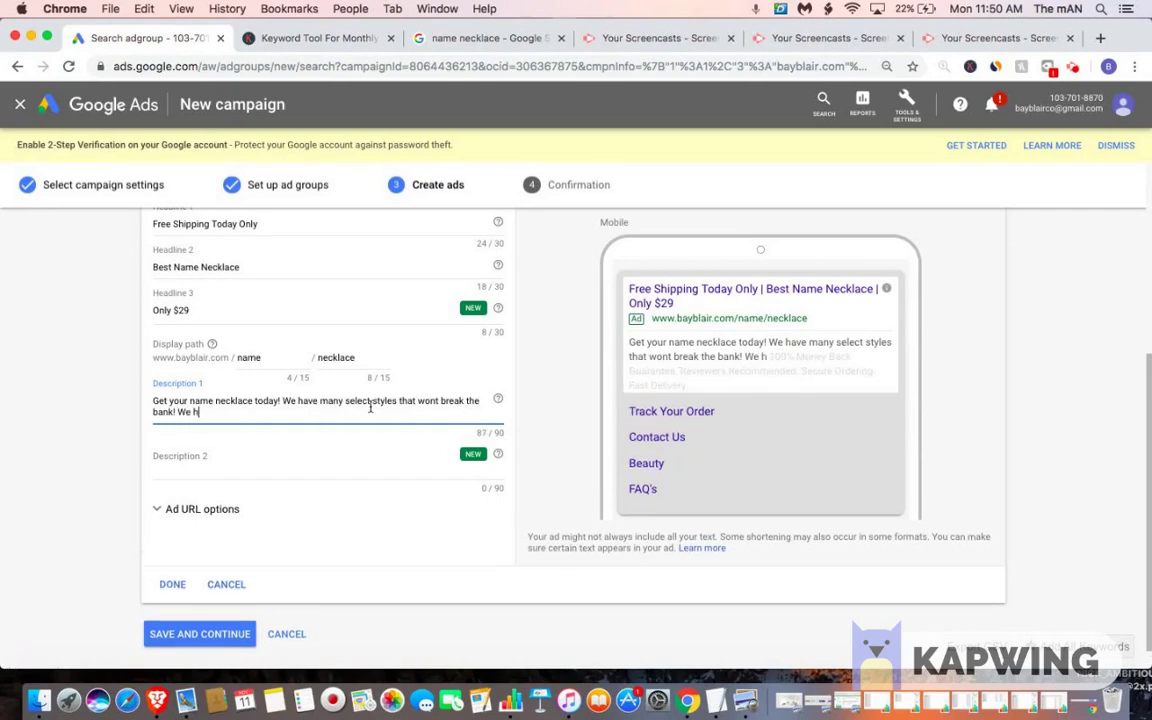
{"action": "type", "text": "ave"}
Step: Enter Description 2 as 'Silver, Gold, and Rose Gold! Free shipping today only! 50% off', correcting the 'pnliy' typo
{"action": "left_click", "coordinate": [277, 463]}
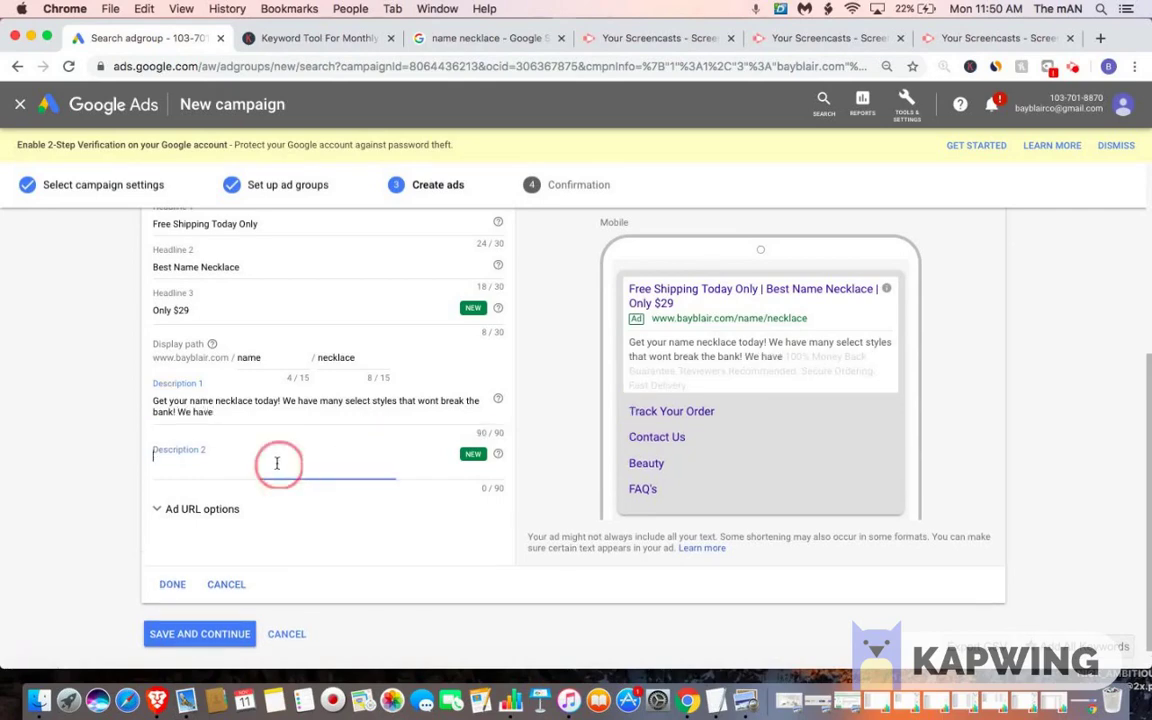
{"action": "type", "text": "Sil"}
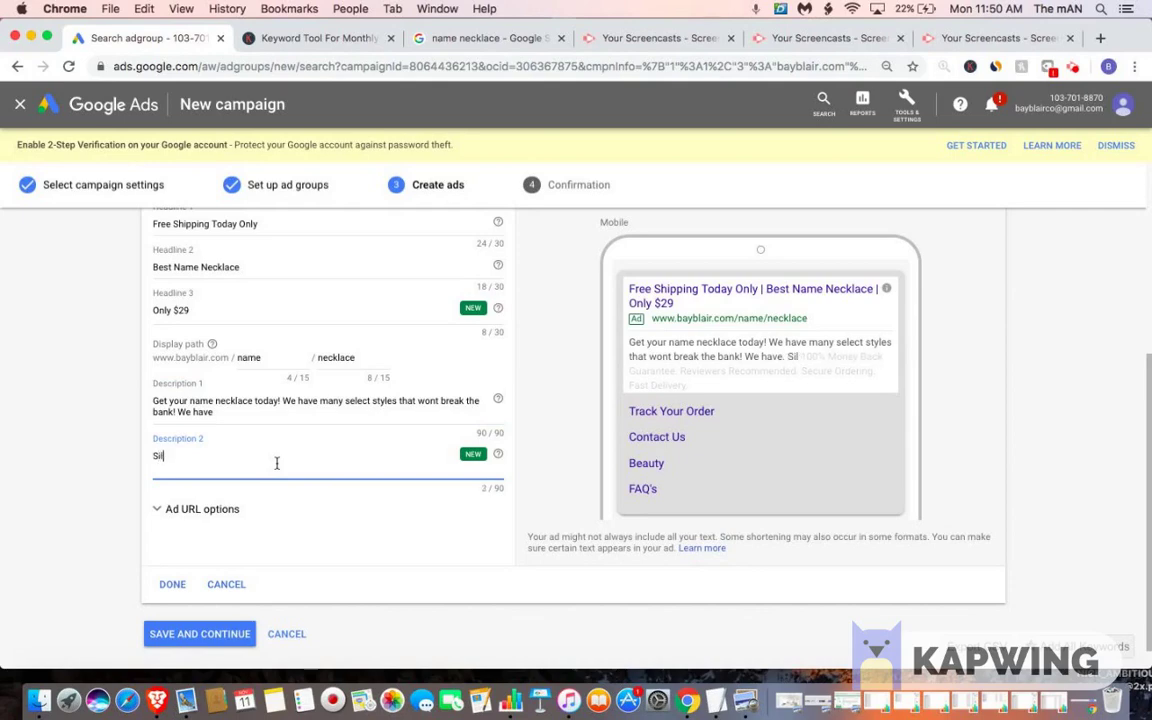
{"action": "type", "text": "ver, Gold"}
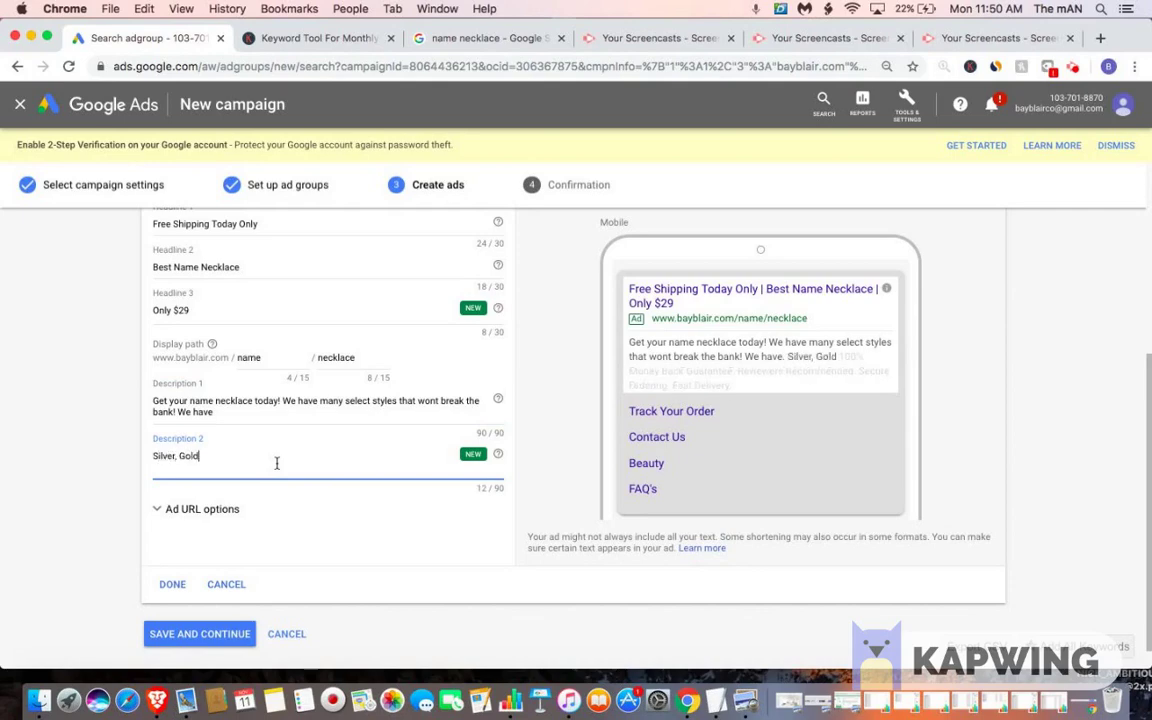
{"action": "type", "text": ", and Rose Go"}
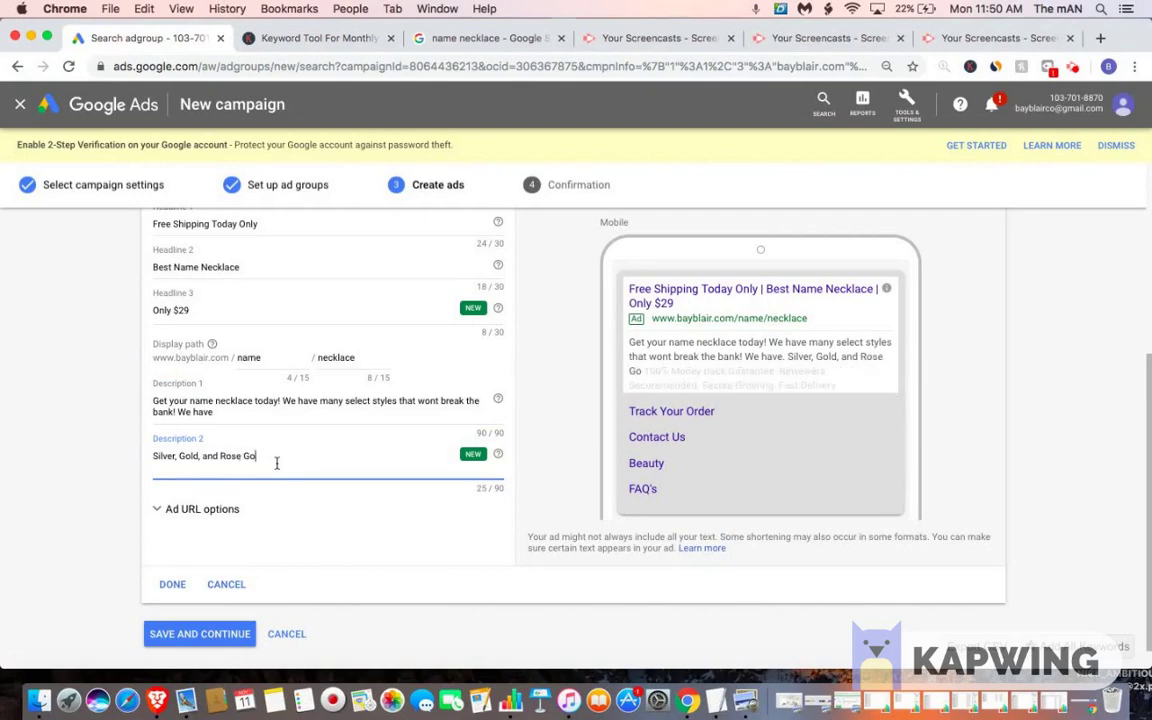
{"action": "type", "text": "ld! Free shippin"}
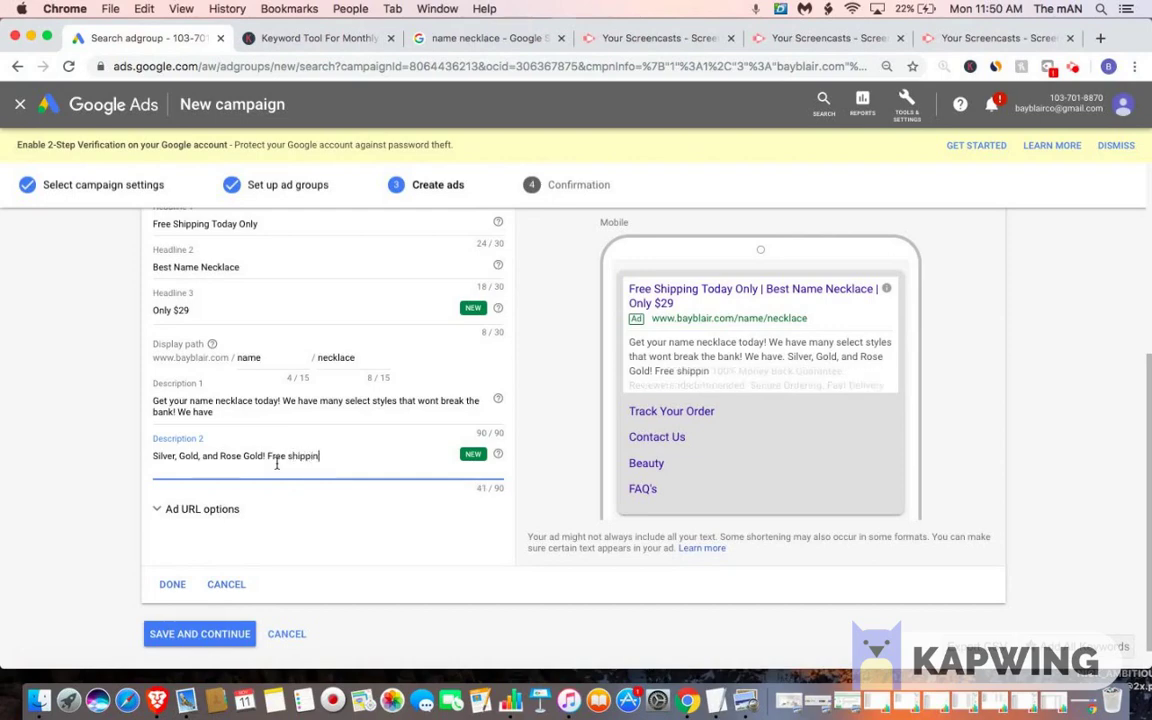
{"action": "type", "text": "g today pnli"}
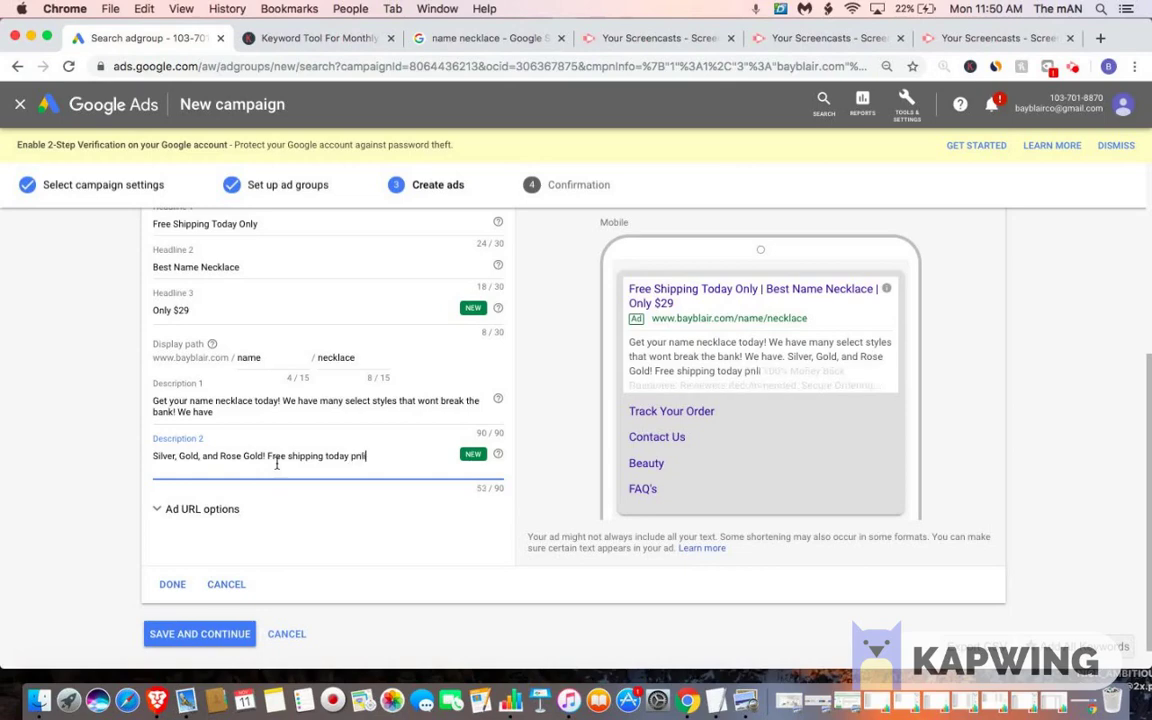
{"action": "type", "text": "y! 50"}
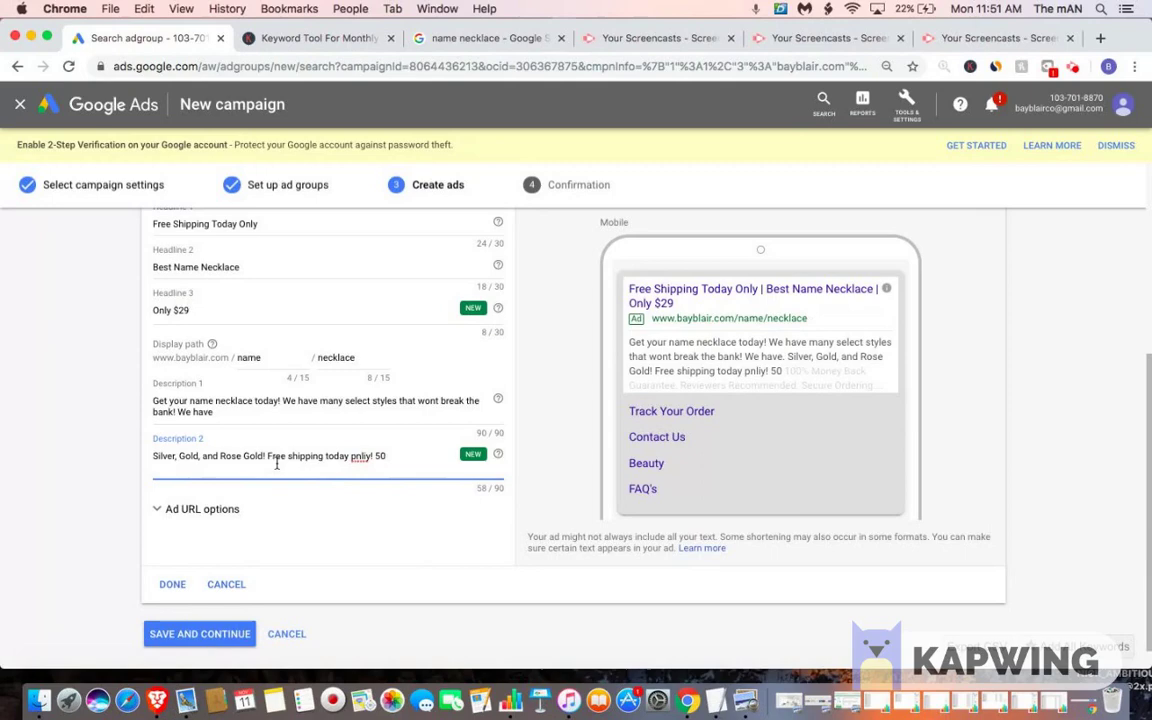
{"action": "type", "text": "% off"}
{"action": "left_click", "coordinate": [369, 456]}
{"action": "key", "text": "BackSpace"}
{"action": "key", "text": "BackSpace"}
{"action": "key", "text": "BackSpace"}
{"action": "key", "text": "BackSpace"}
{"action": "key", "text": "BackSpace"}
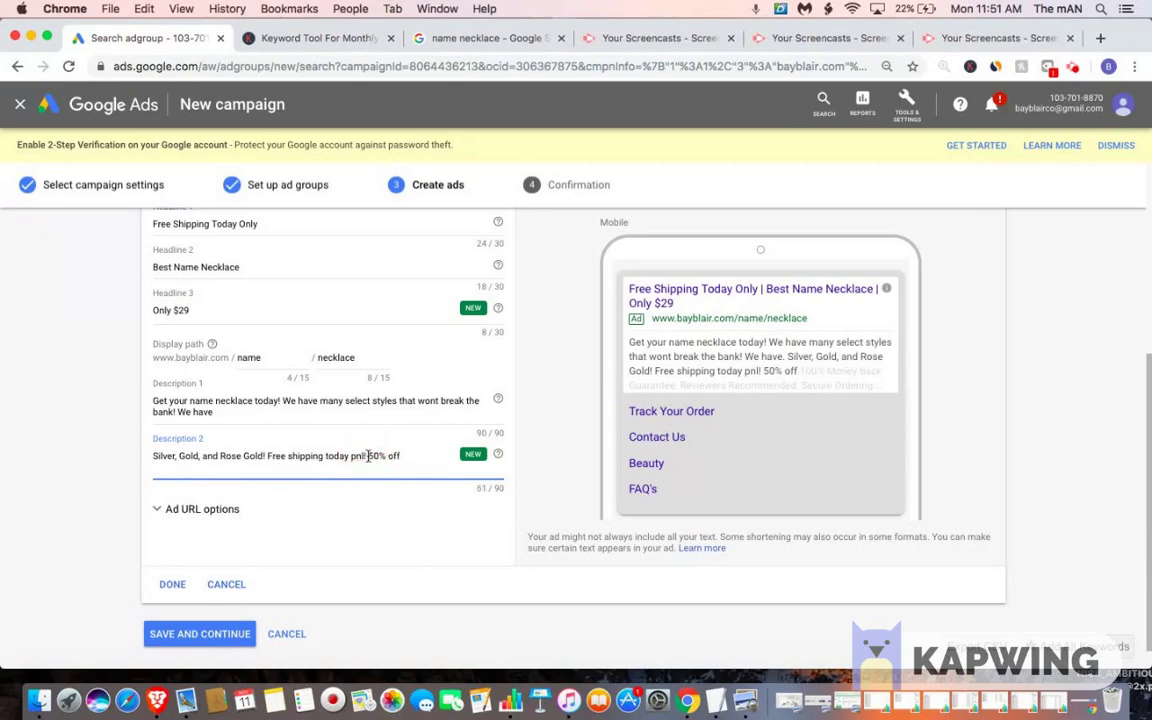
{"action": "type", "text": "only"}
Step: Save the finished text ad and advance to the Confirmation step
{"action": "left_click", "coordinate": [190, 636]}
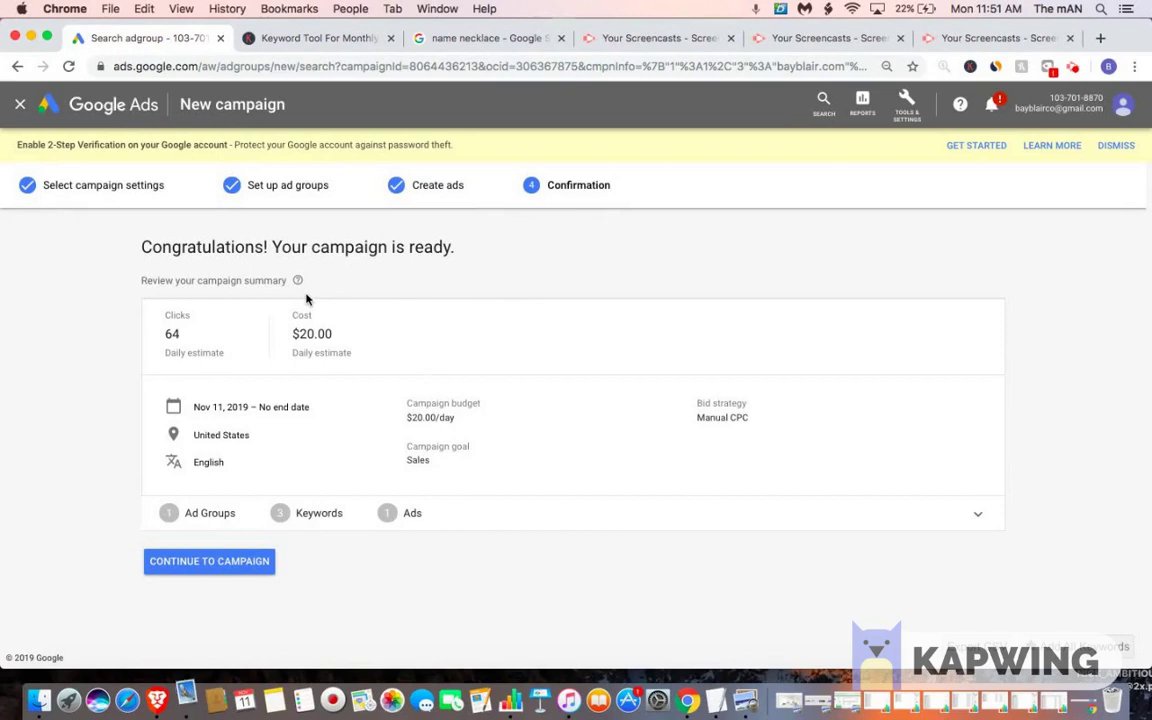
Step: Go to the new campaign and switch to the Shopping campaigns view listing Ad group 1
{"action": "left_click", "coordinate": [237, 561]}
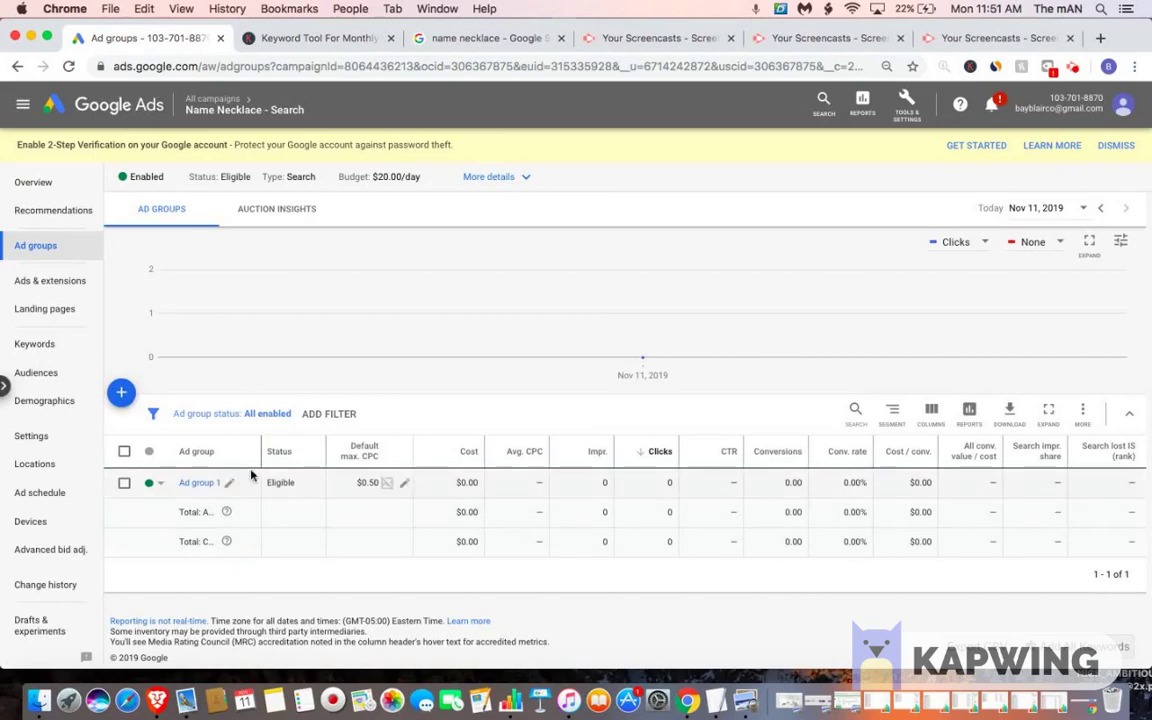
{"action": "mouse_move", "coordinate": [372, 455]}
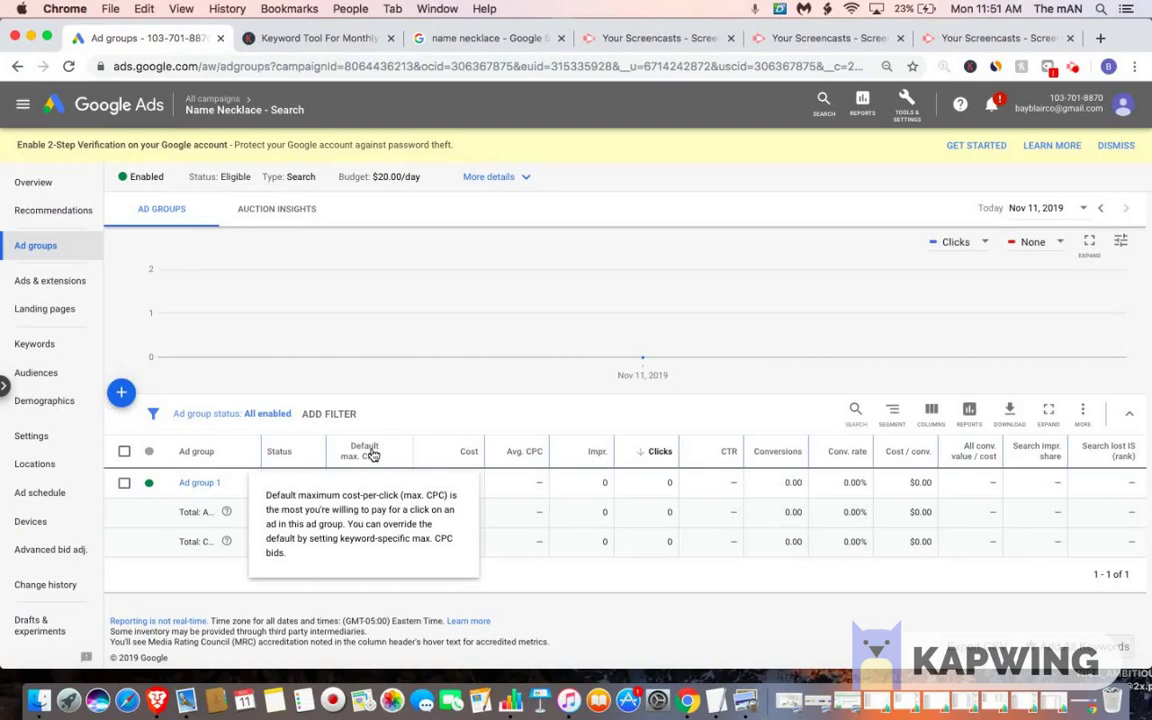
{"action": "key", "text": "shift+p"}
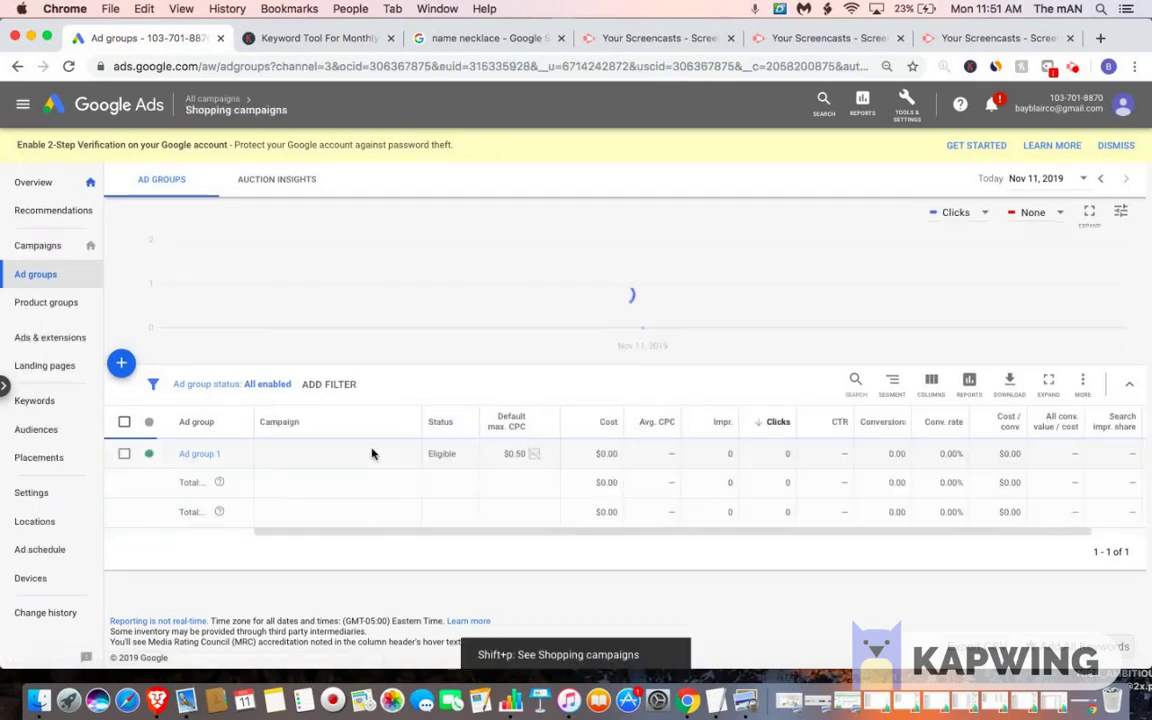